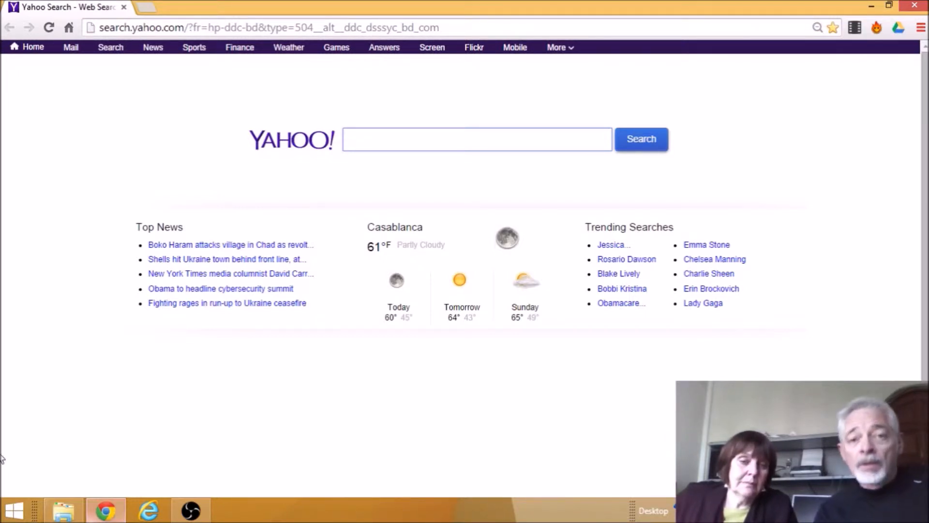
Step: Go to gmail.com and open the Calendar app from the account's inbox
click(381, 30)
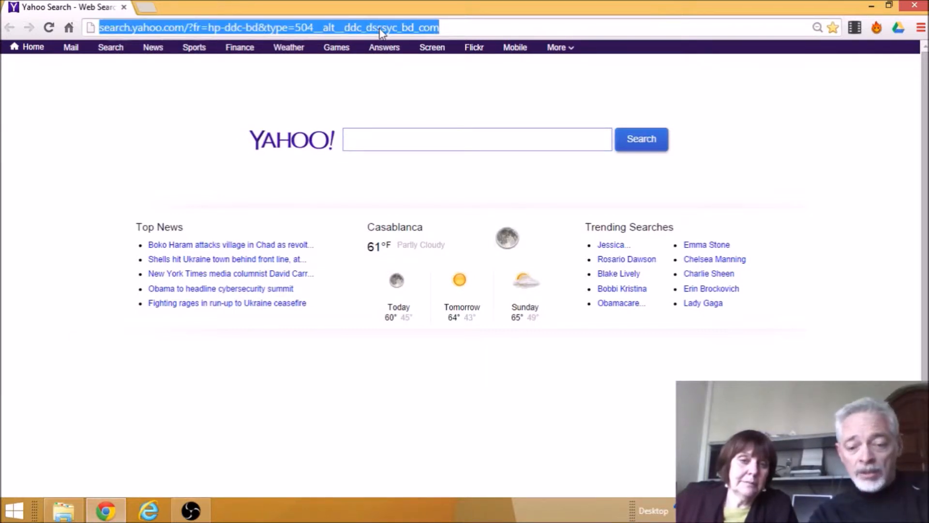
text(gmail.c)
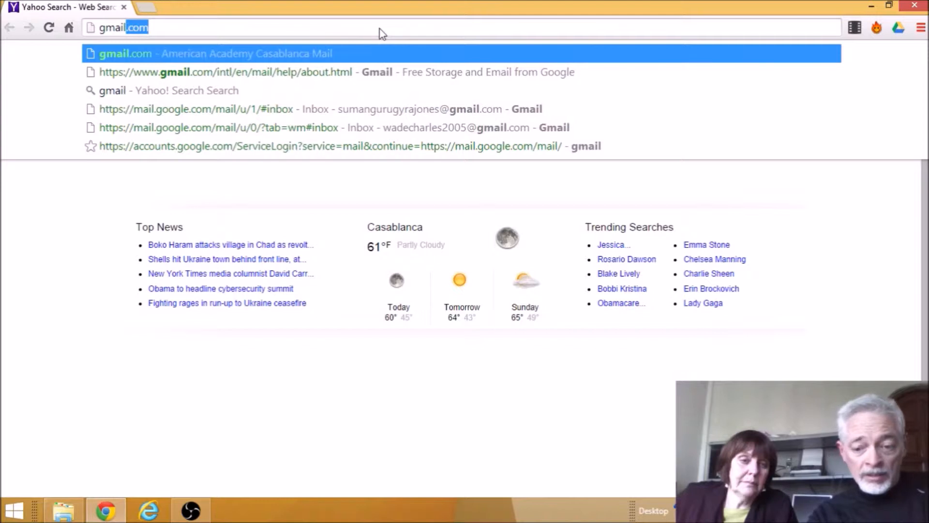
text(om)
key(Return)
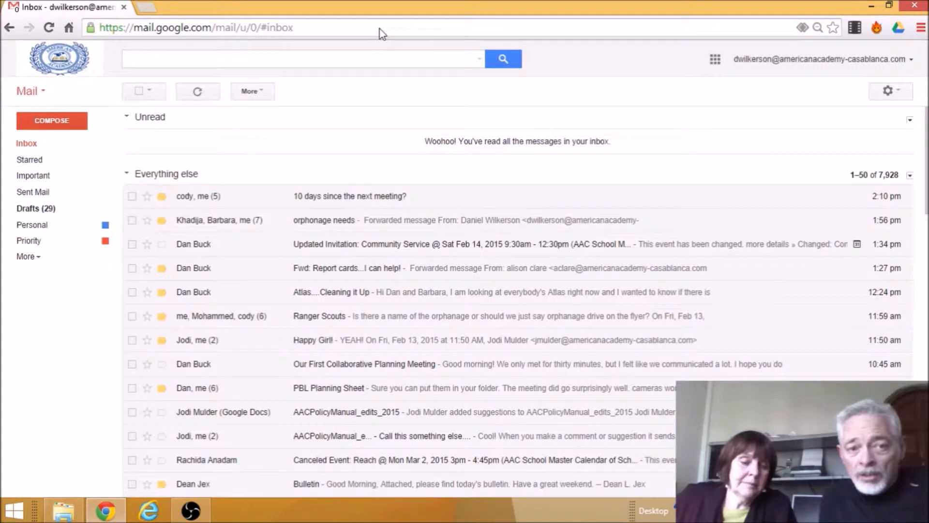
click(719, 66)
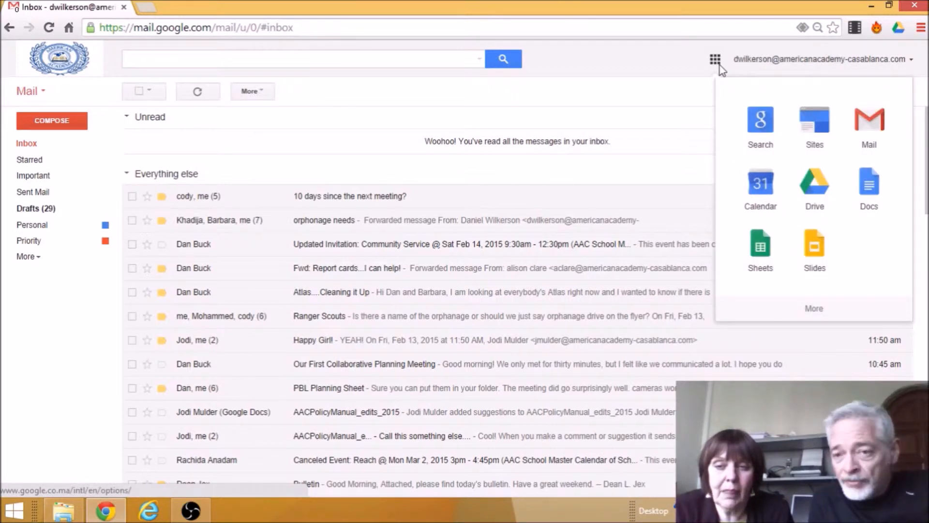
click(766, 196)
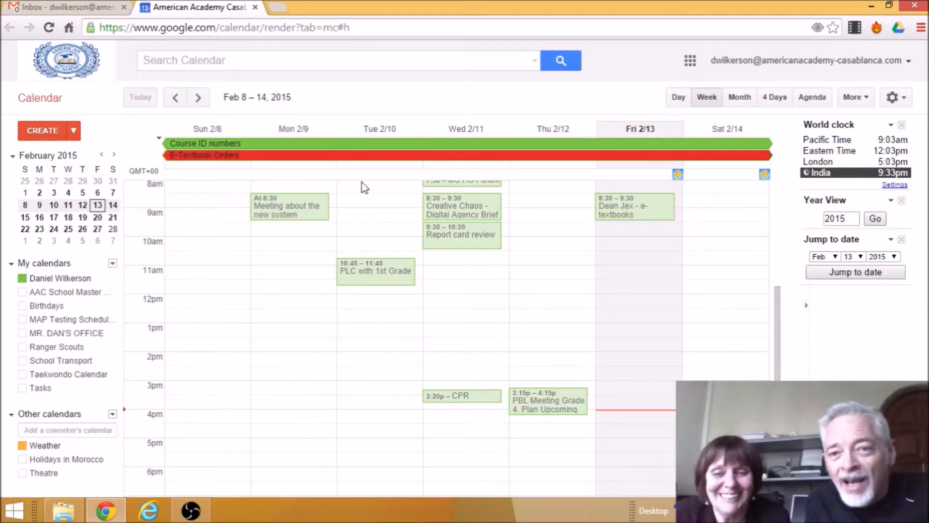
Step: Review the schedule in the Day, Month, 4 Days and Agenda views, and display the two-week range Feb 8–21, 2015
click(677, 100)
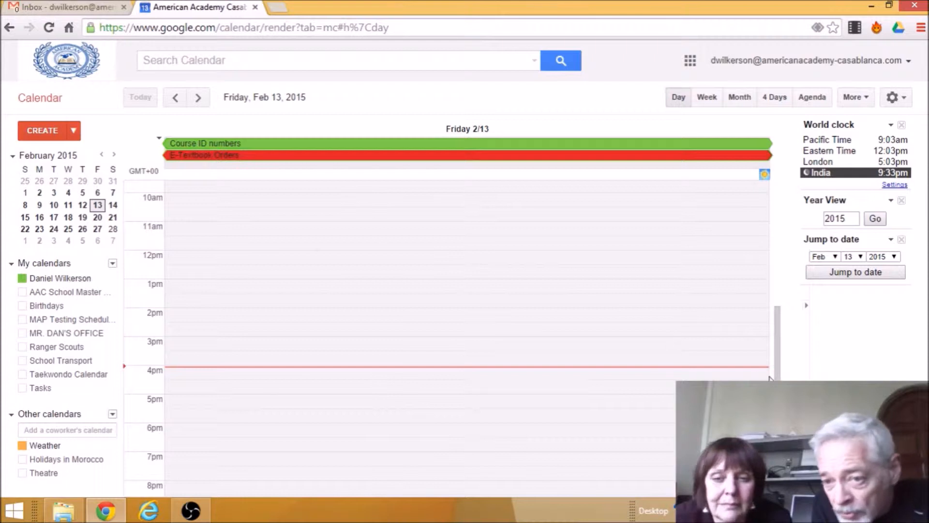
mouse_move(776, 375)
mouse_down()
mouse_move(777, 334)
mouse_move(772, 388)
mouse_move(768, 364)
mouse_up()
scroll(766, 364, up, 3)
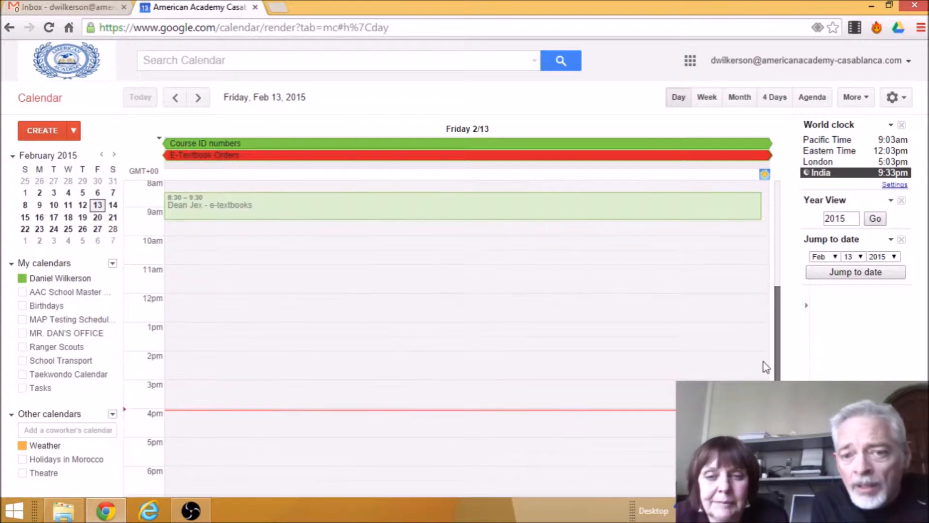
click(734, 97)
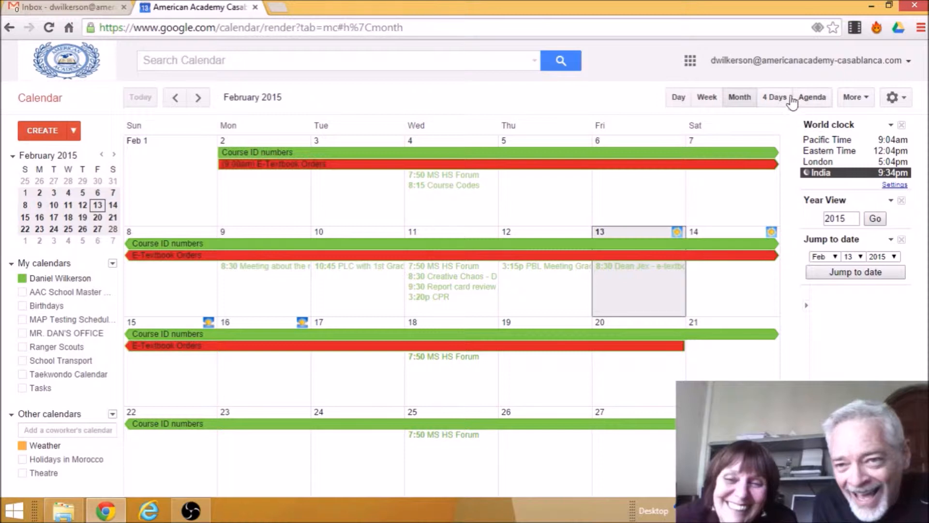
click(775, 97)
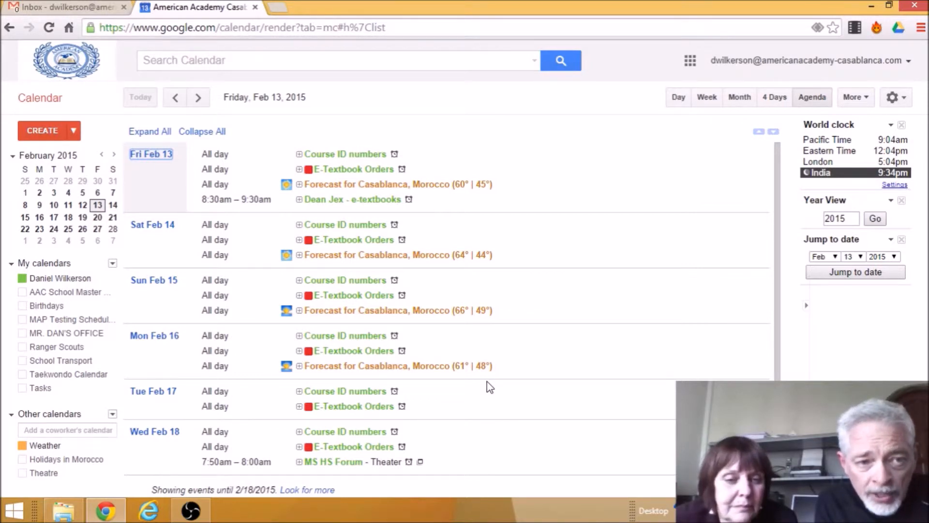
mouse_move(24, 206)
mouse_down()
mouse_move(29, 236)
mouse_move(31, 220)
mouse_up()
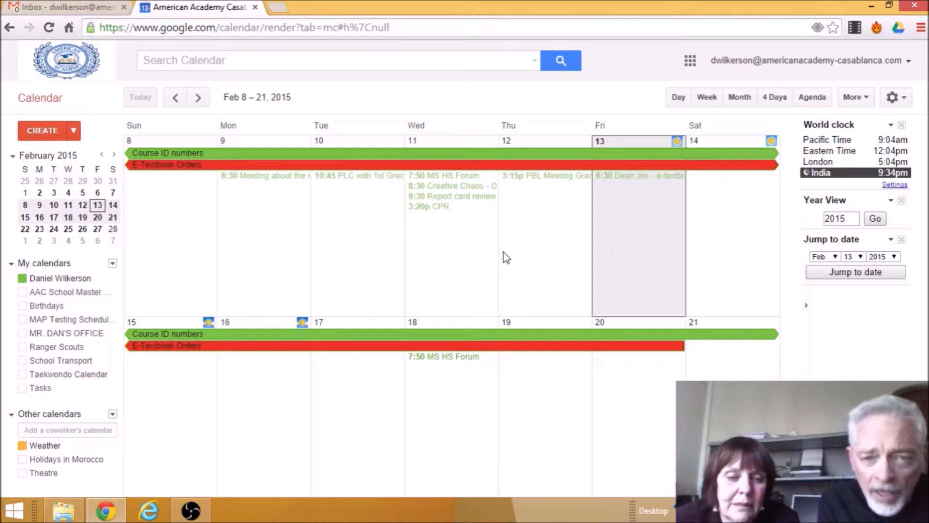
Step: Start a new calendar named "My Club" with the description "ldkjfldkjfas lkdjldkjslkj ljadlfskj"
click(112, 264)
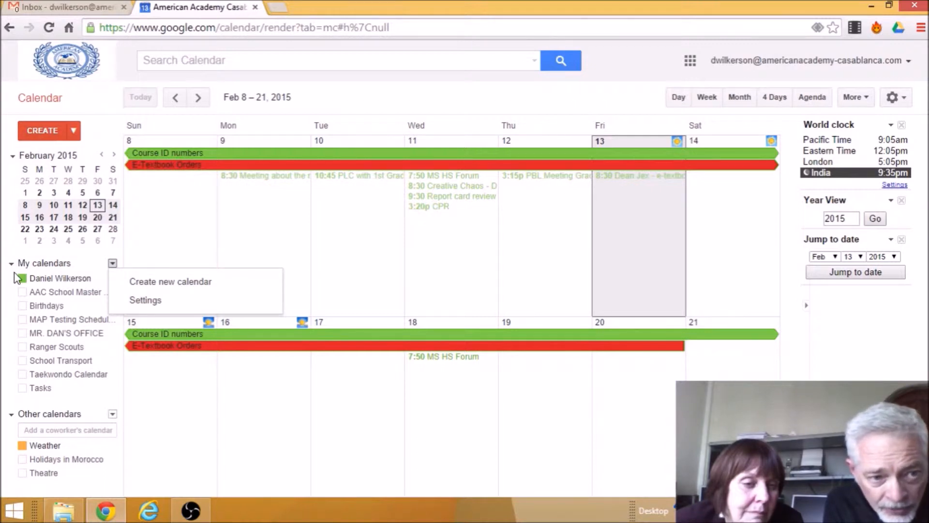
click(155, 286)
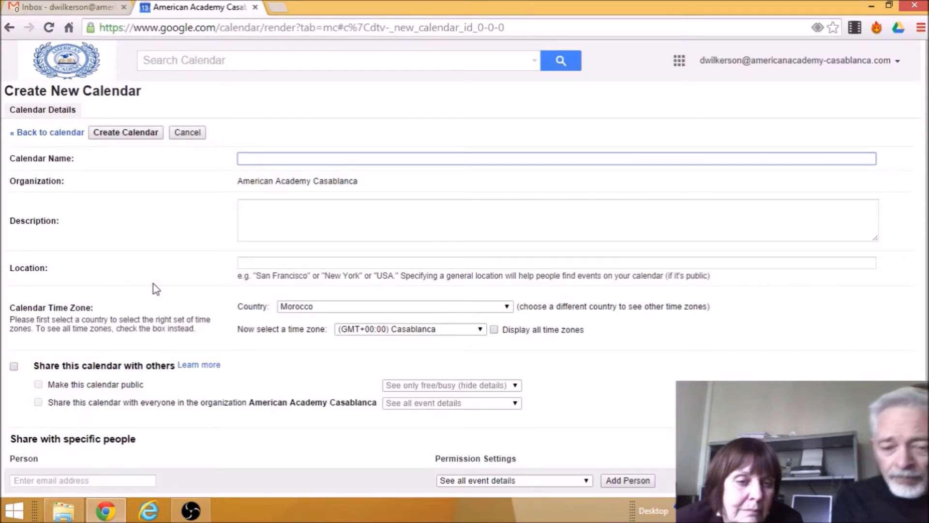
text(My )
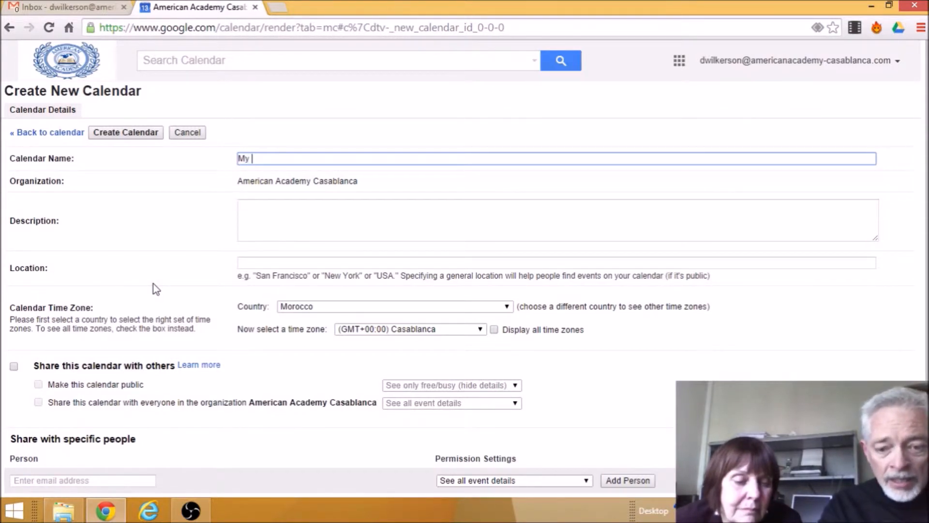
text(Club)
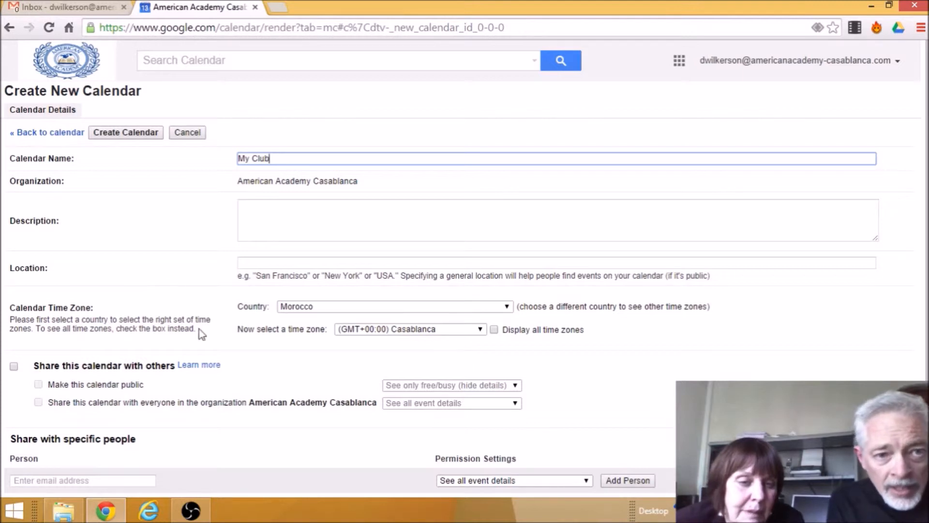
click(257, 212)
text(ldkjfld)
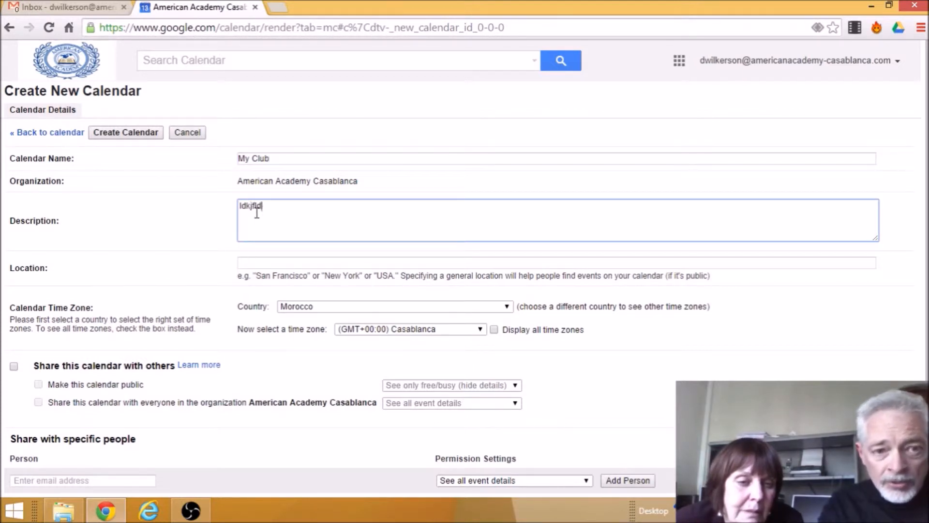
text(kjfas lkdjldkjslkj ljadlfskj)
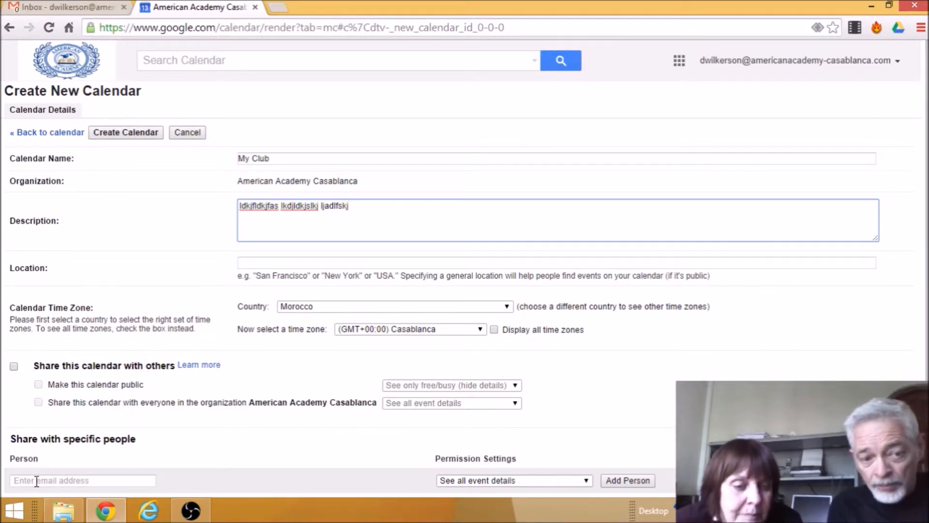
Step: Share the new calendar with a coworker by e-mail address and set the permission to "Make changes to events"
click(111, 484)
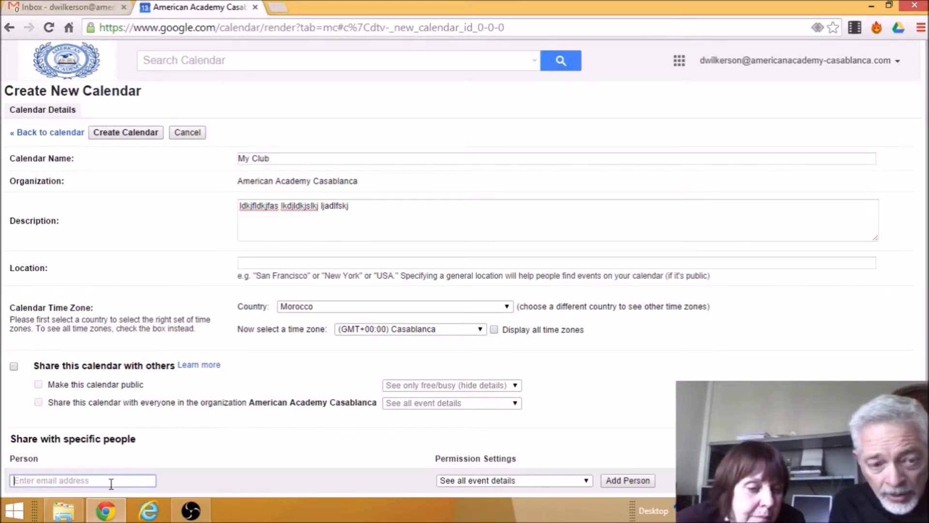
text(barbar)
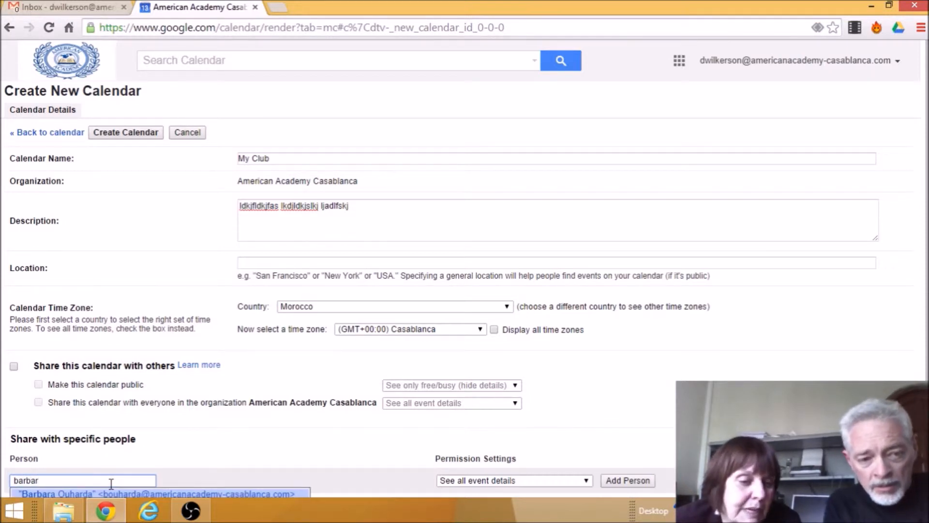
click(101, 494)
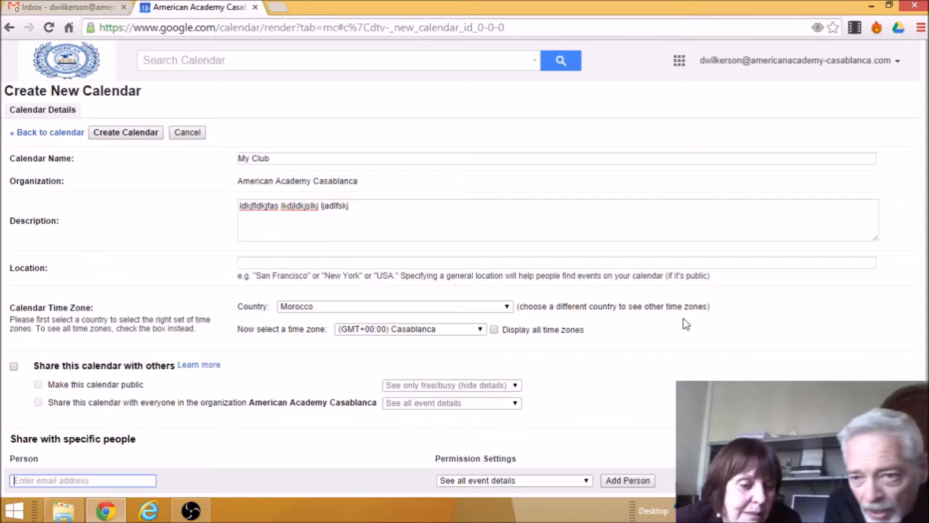
scroll(926, 249, down, 2)
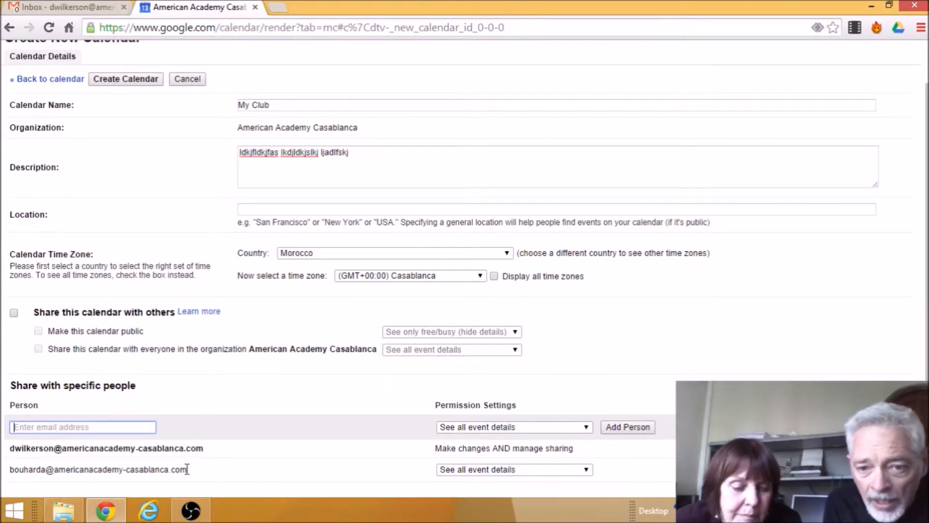
click(484, 470)
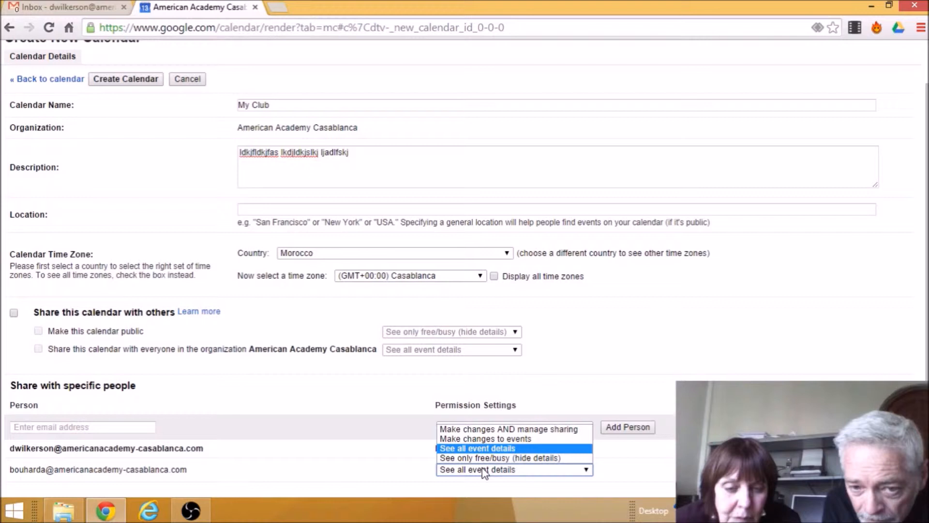
click(472, 439)
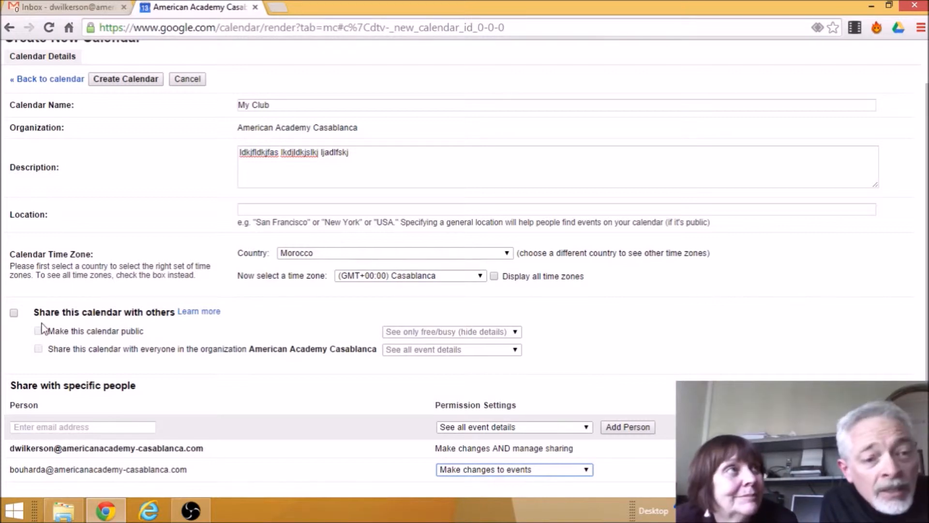
Step: Try sharing the new calendar with others and making it public, and switch these general sharing options off again
click(14, 313)
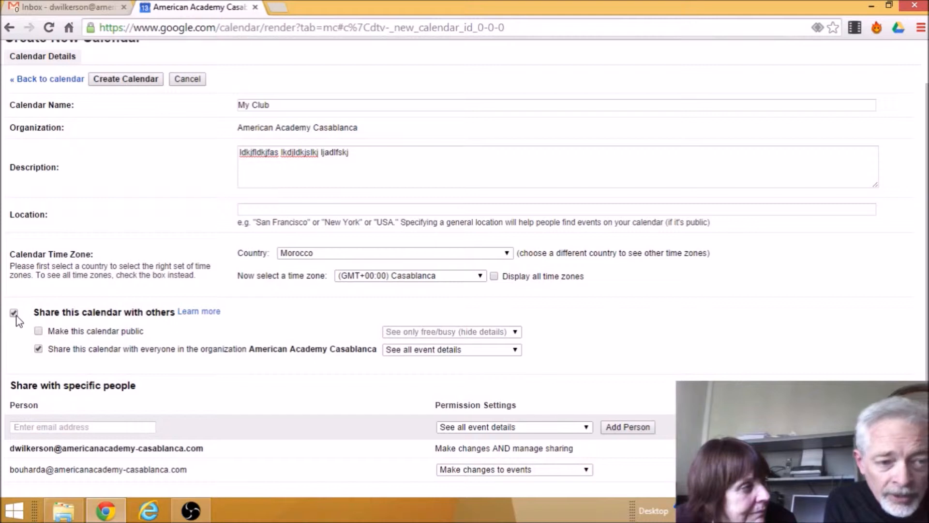
click(38, 332)
click(39, 332)
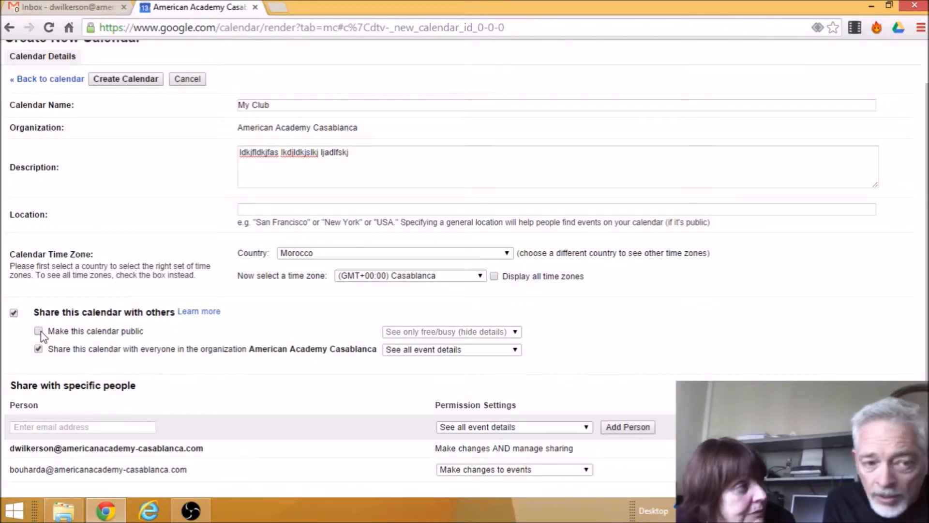
click(39, 332)
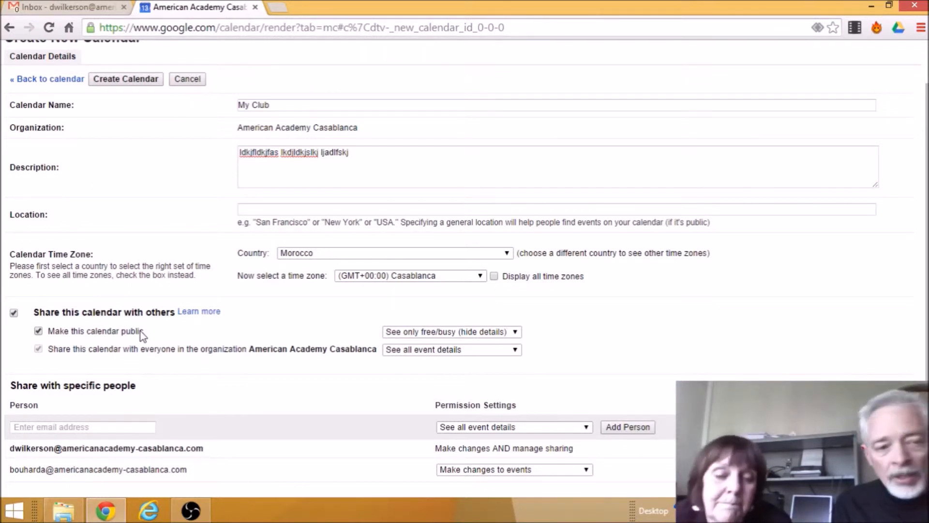
click(39, 331)
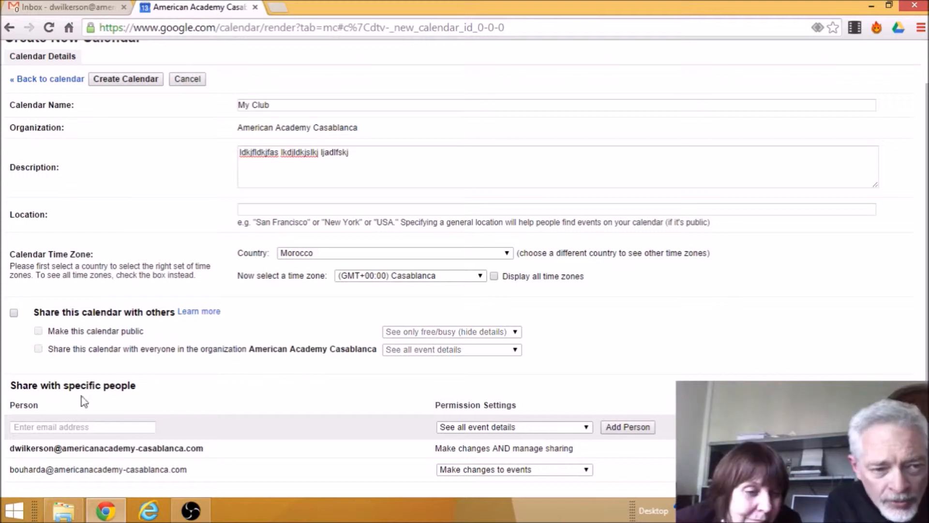
Step: Create the My Club calendar and change its color to red in the calendar list
click(17, 427)
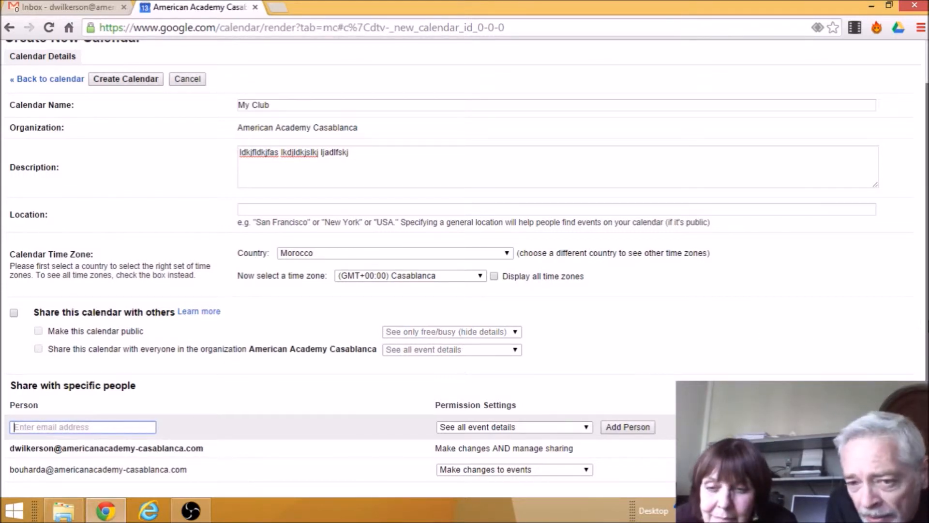
scroll(914, 376, down, 1)
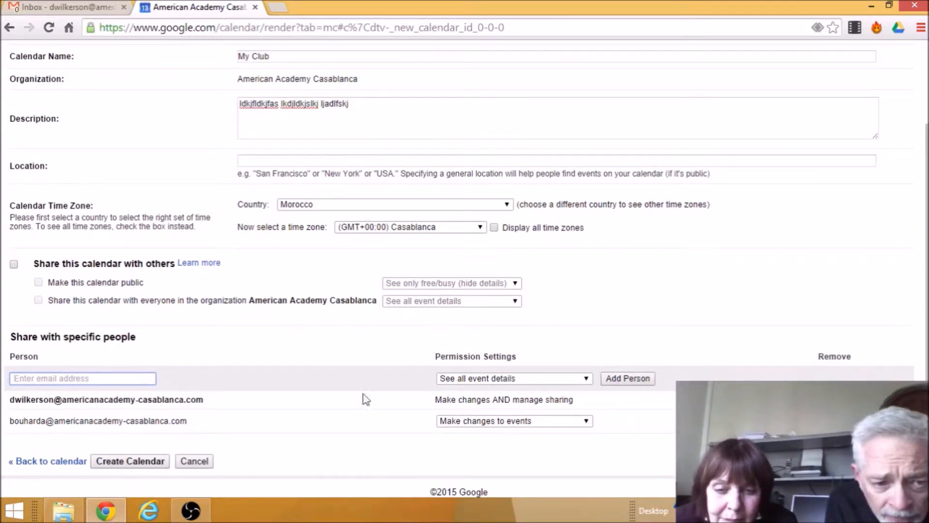
click(139, 461)
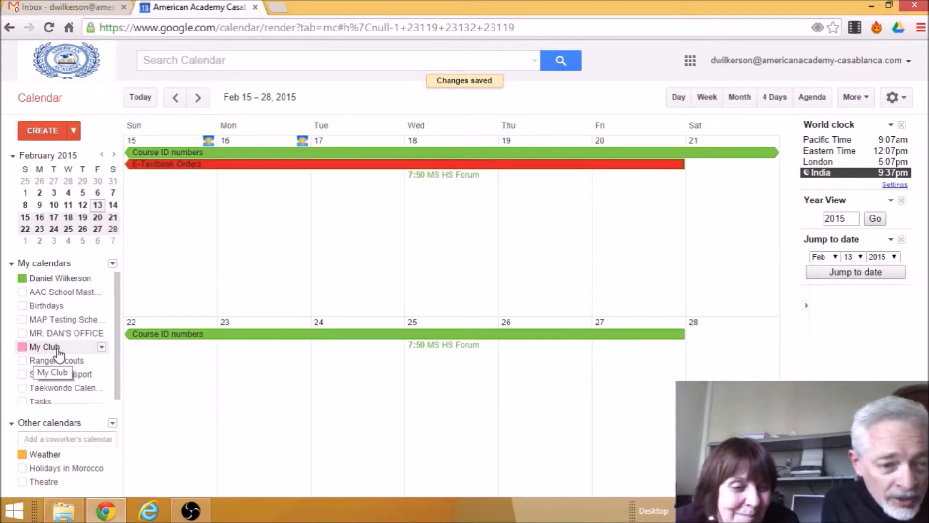
click(101, 347)
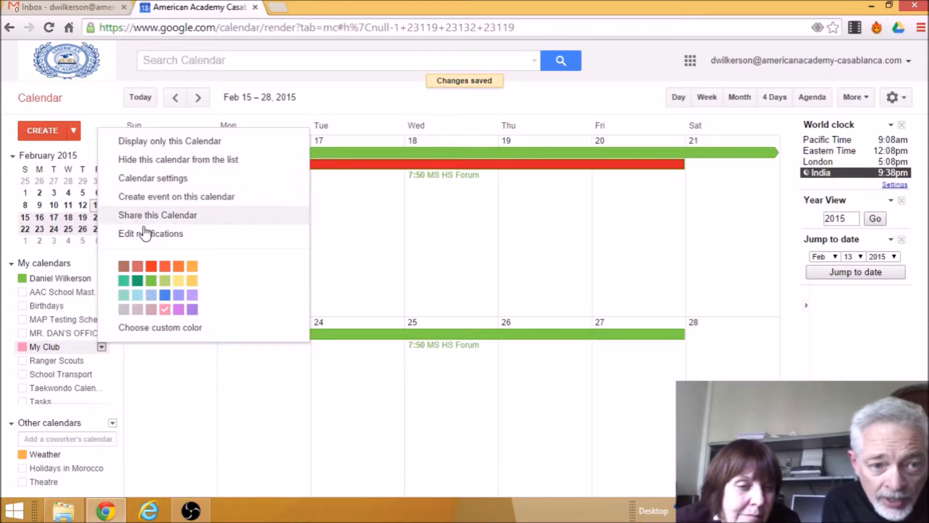
click(152, 267)
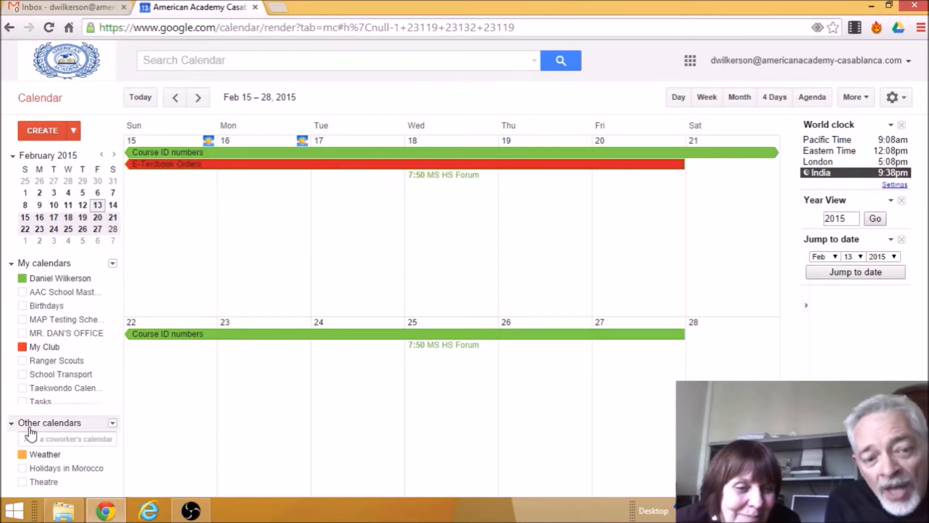
Step: Show the Birthdays, AAC School Master, office, Ranger Scouts and School Transport calendars alongside My Club
click(23, 468)
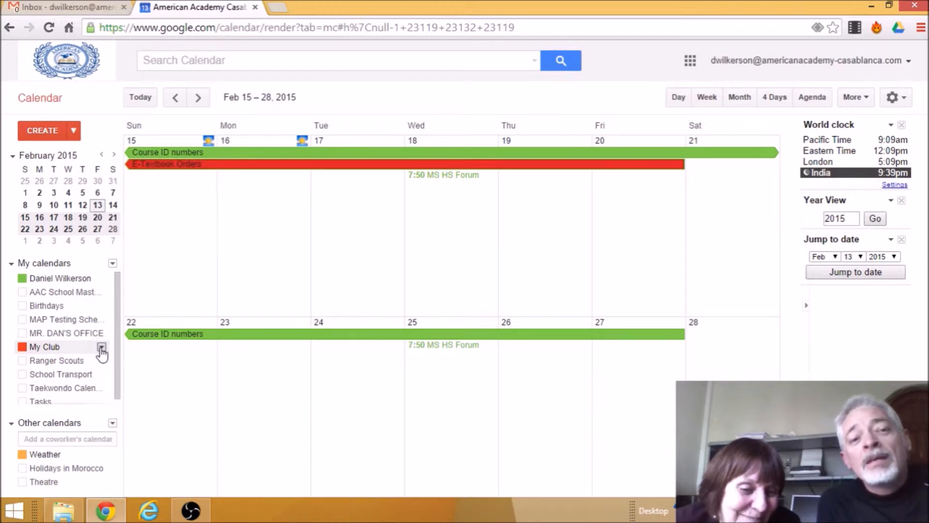
click(49, 309)
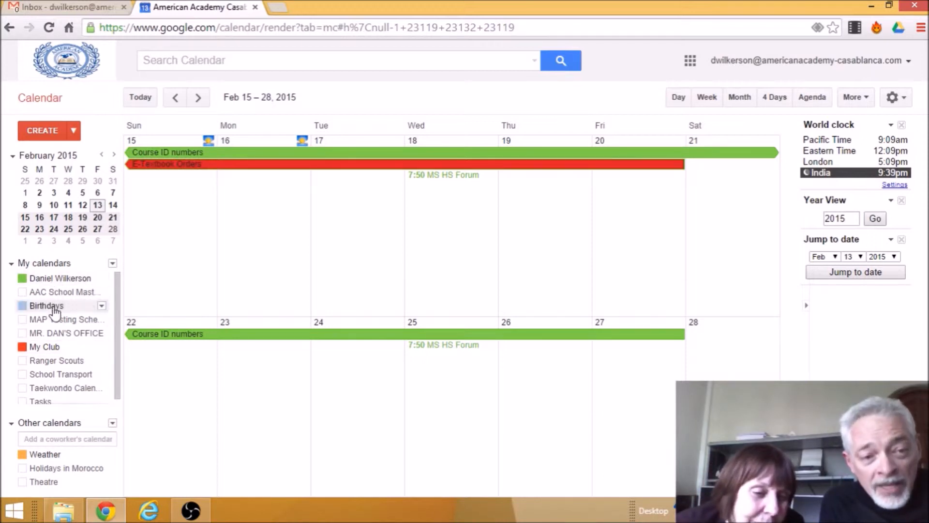
click(47, 292)
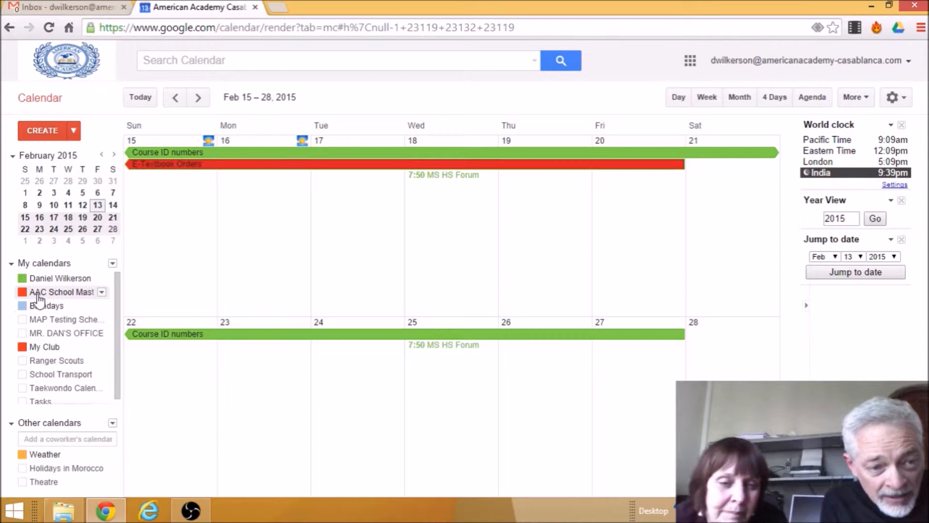
click(55, 321)
click(54, 321)
click(53, 334)
click(45, 362)
click(46, 376)
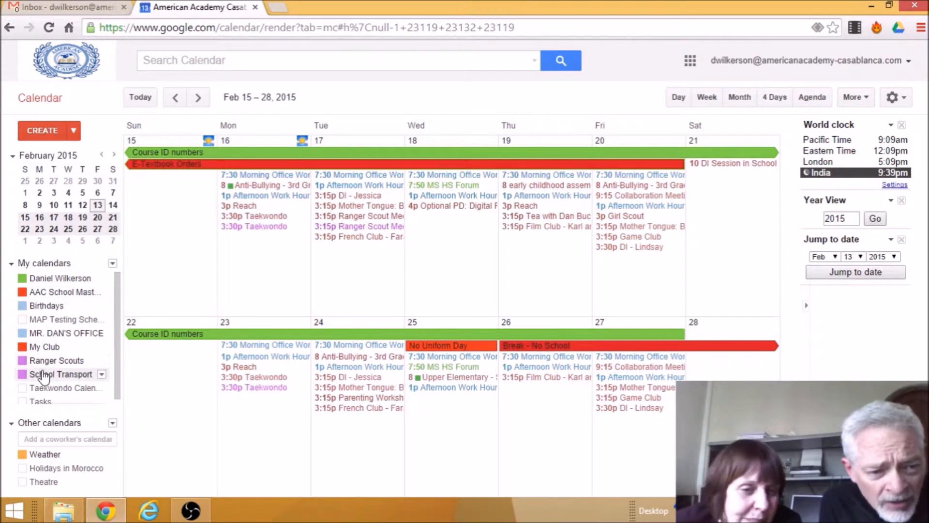
Step: Show the Taekwondo Calendar and the Tasks calendar together with the other displayed calendars
click(45, 388)
click(41, 402)
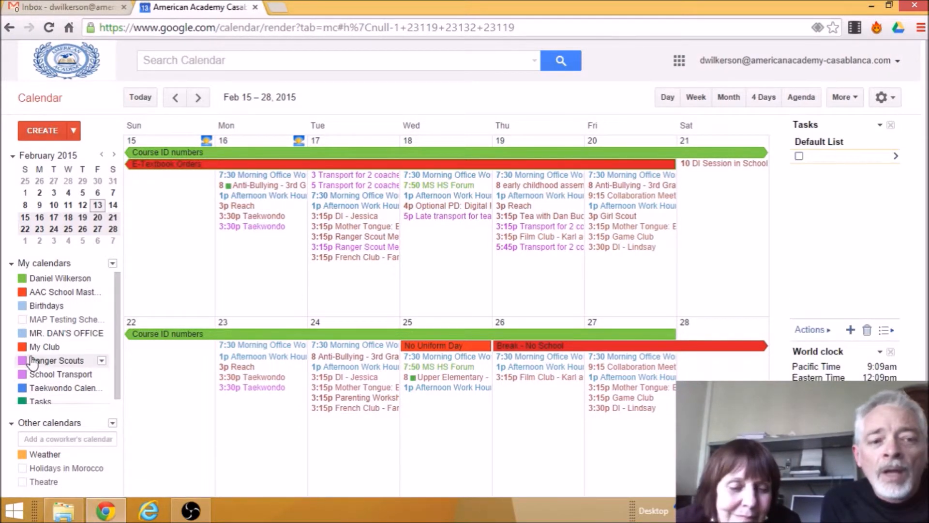
Step: Display only the My Club calendar and switch to the month view
click(101, 349)
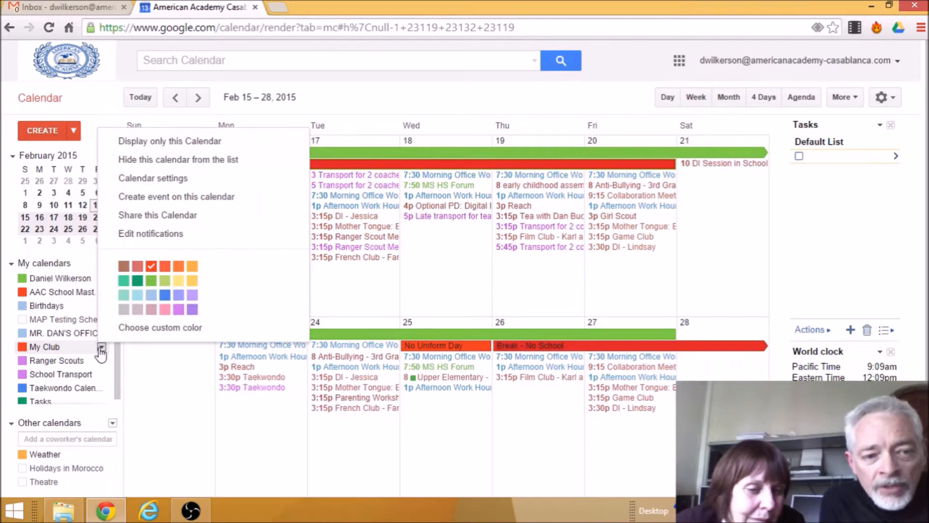
click(168, 145)
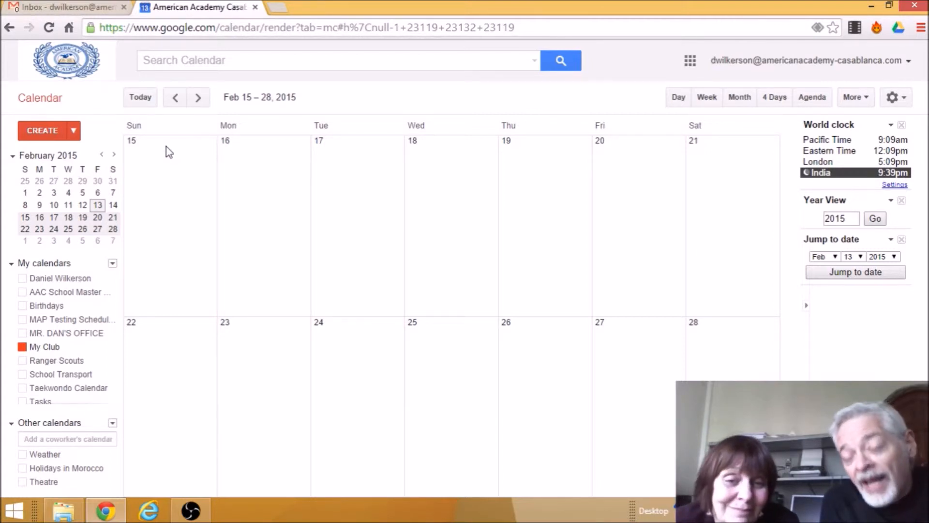
click(738, 99)
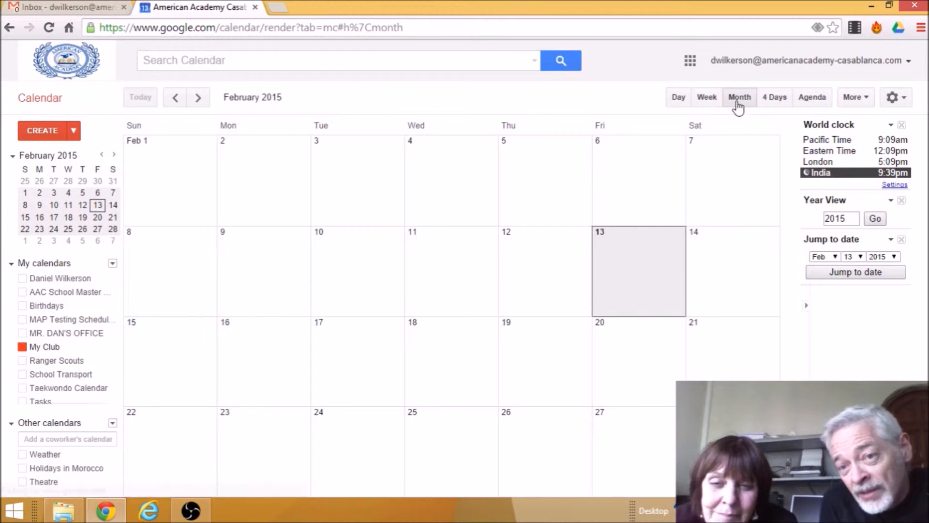
Step: Create an event named "Party!" on Saturday, February 14 in the My Club calendar
click(753, 256)
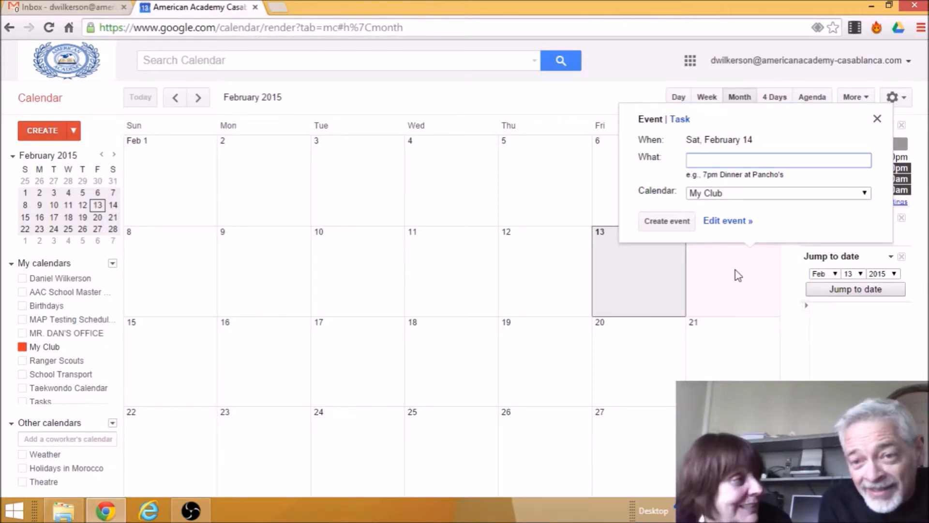
key(Escape)
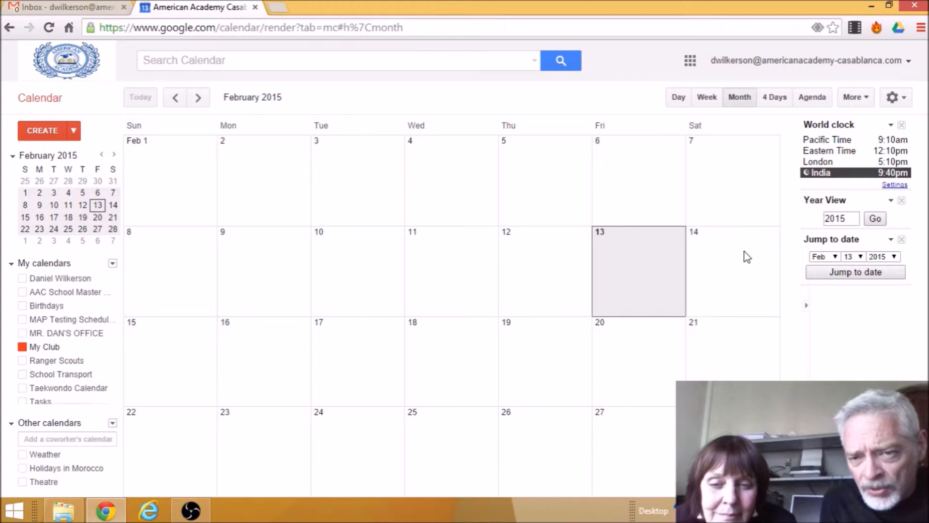
click(747, 256)
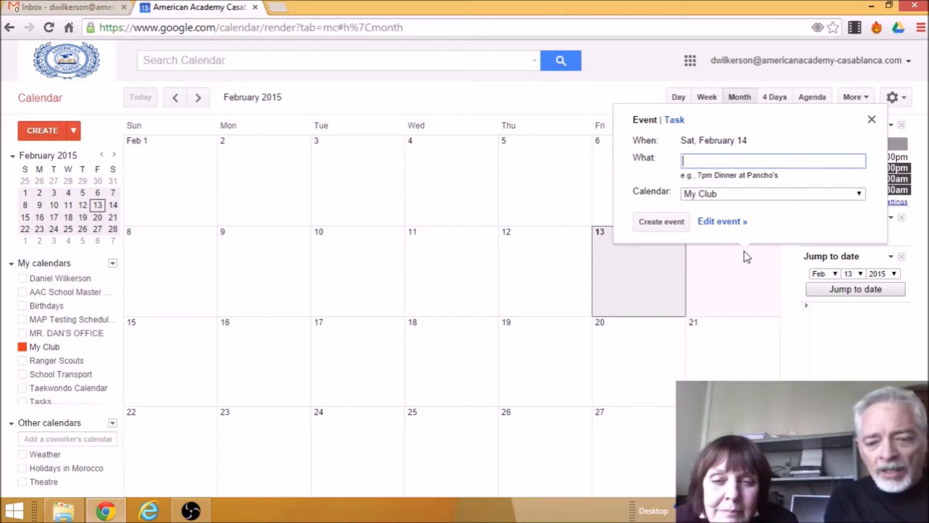
text(Par)
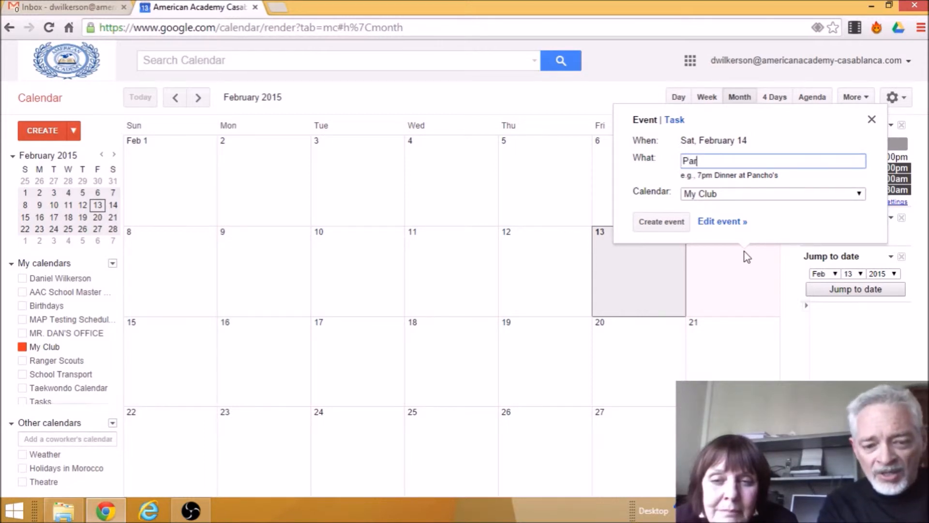
text(ty!)
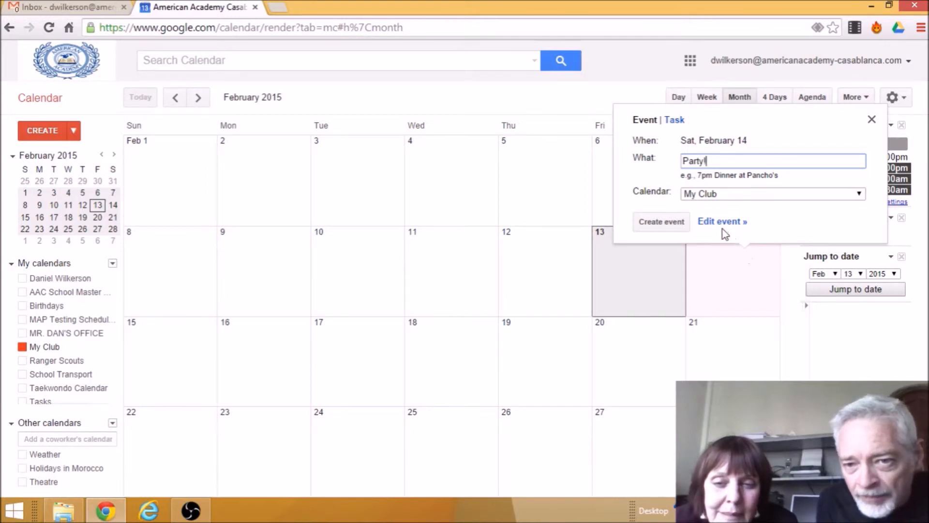
click(667, 222)
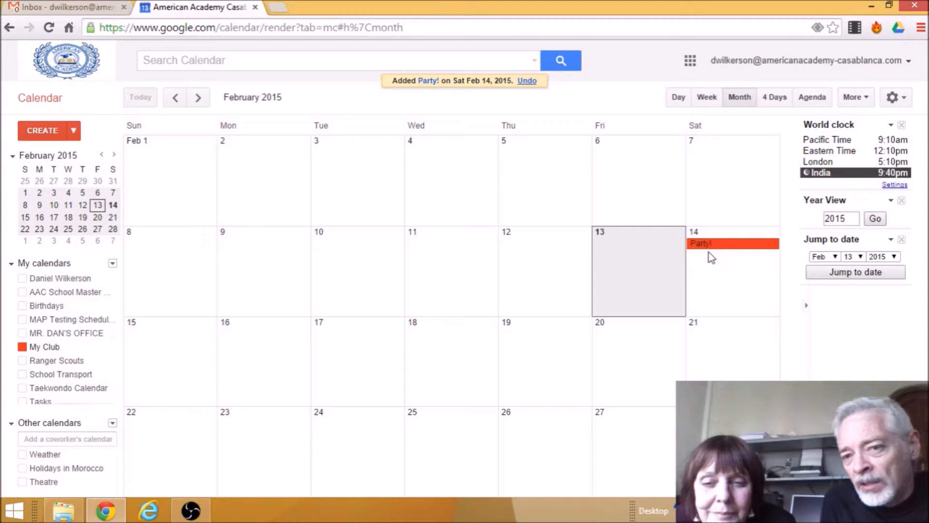
Step: Open the Party! event for editing and enter "My Office" as its location without using a suggested address
click(766, 247)
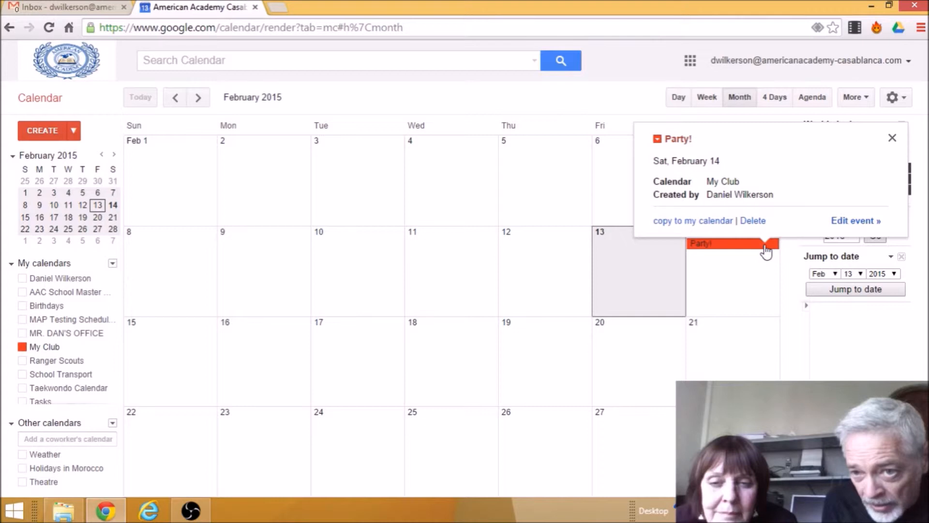
click(843, 223)
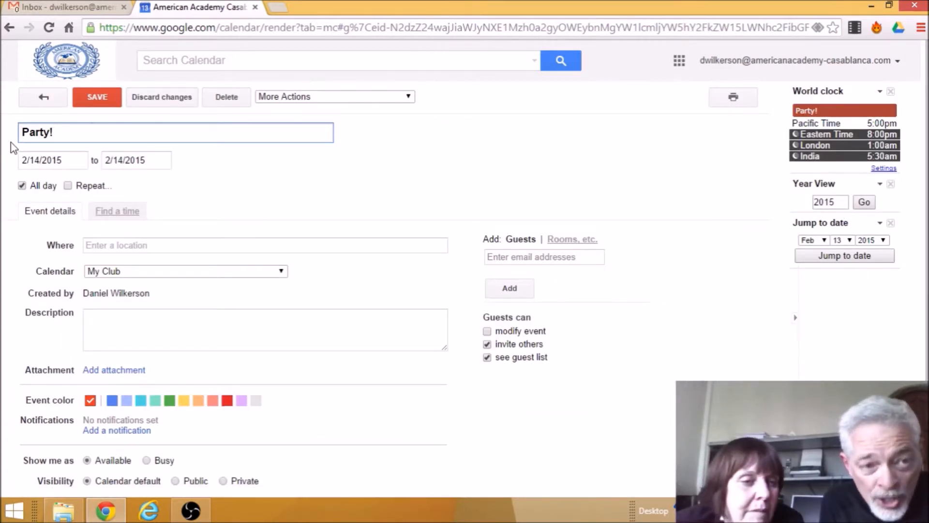
click(117, 246)
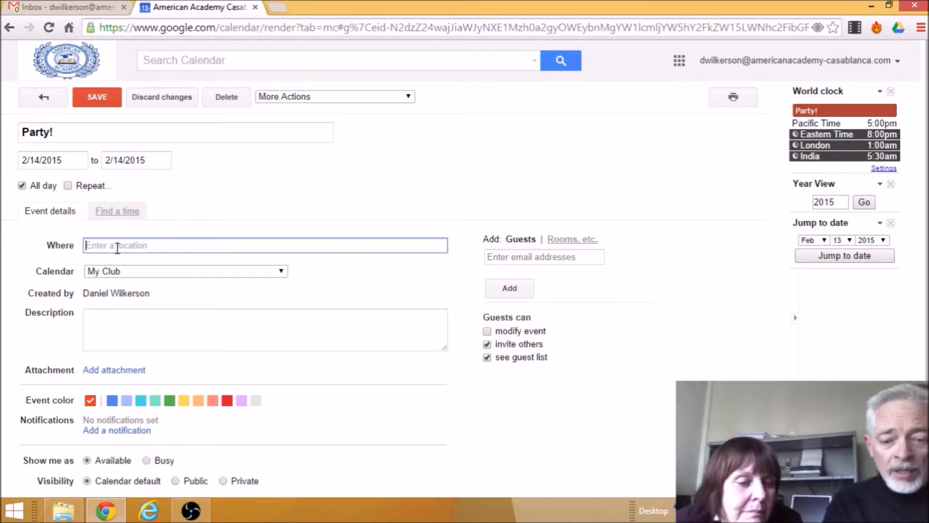
text(My Office)
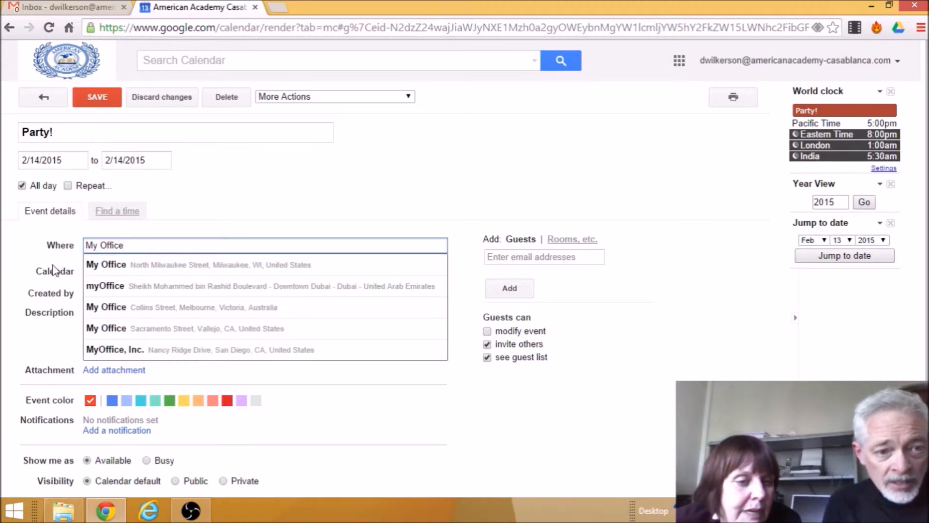
key(Escape)
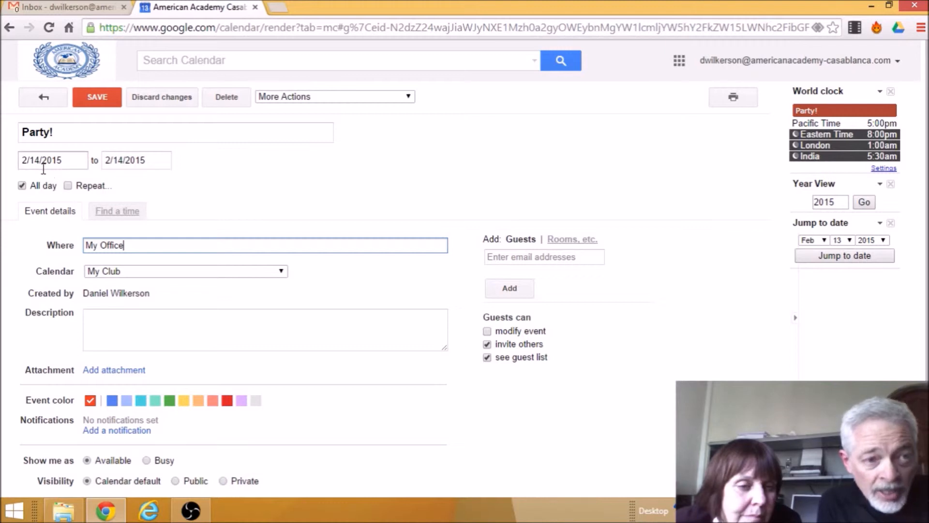
Step: Turn off the all-day option for the Party! event and set its time from 9:00am to 10:36am
click(23, 187)
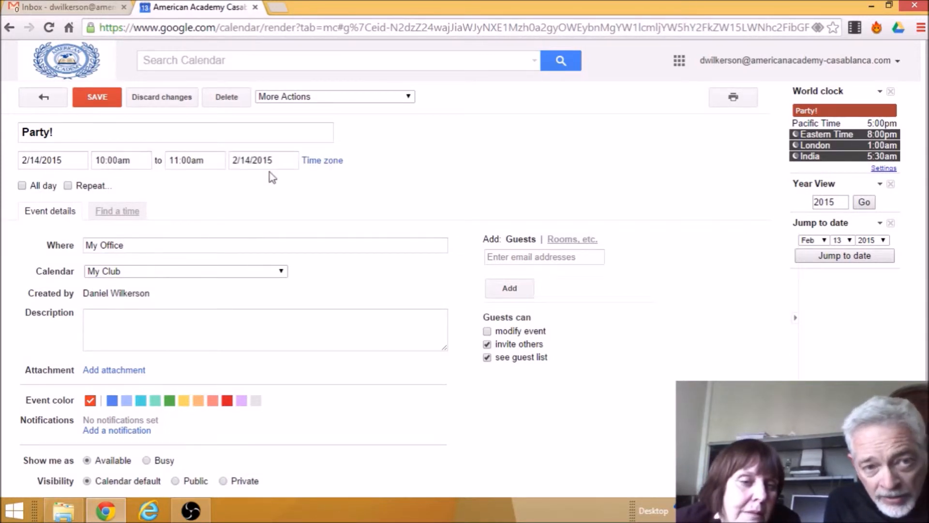
click(118, 160)
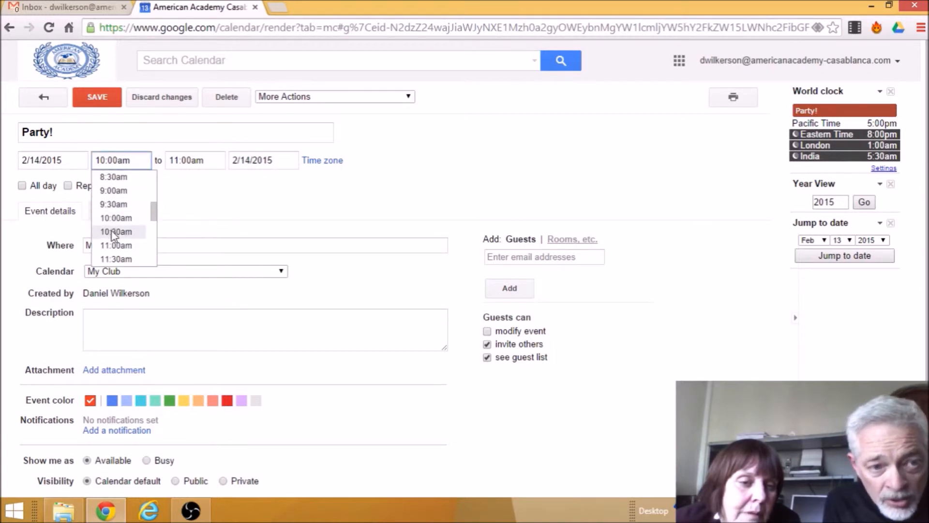
click(110, 192)
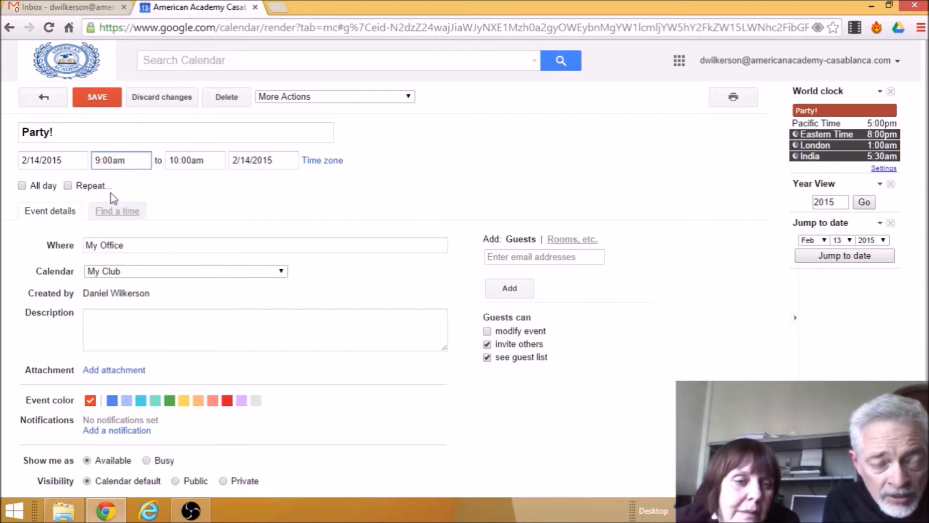
click(189, 160)
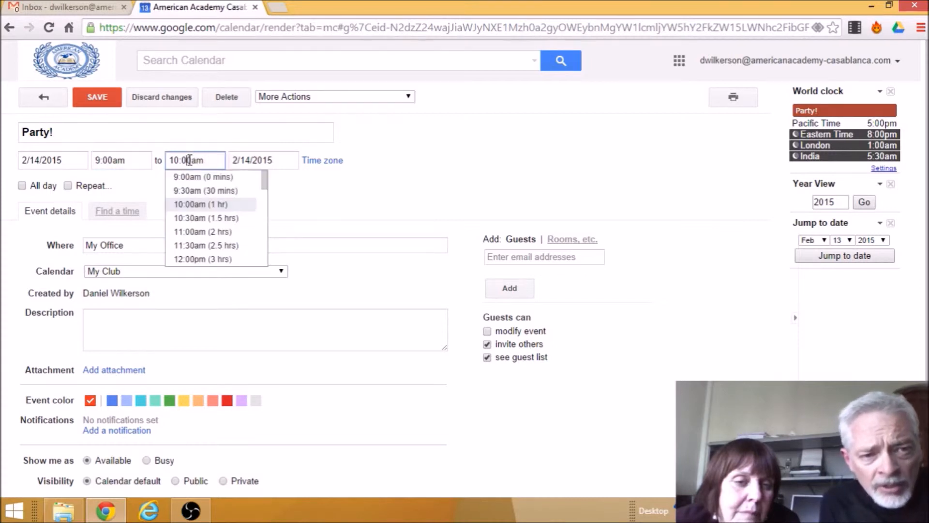
drag(190, 160, 184, 159)
click(183, 160)
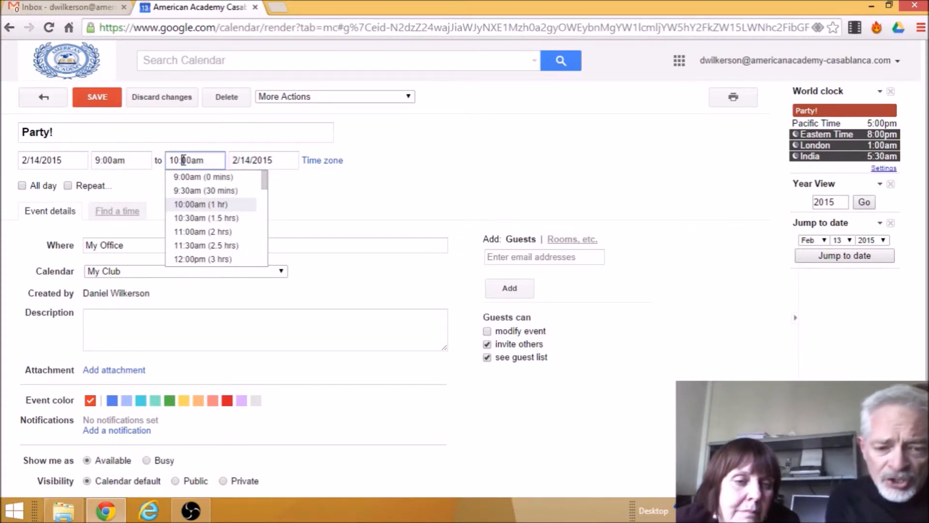
text(36)
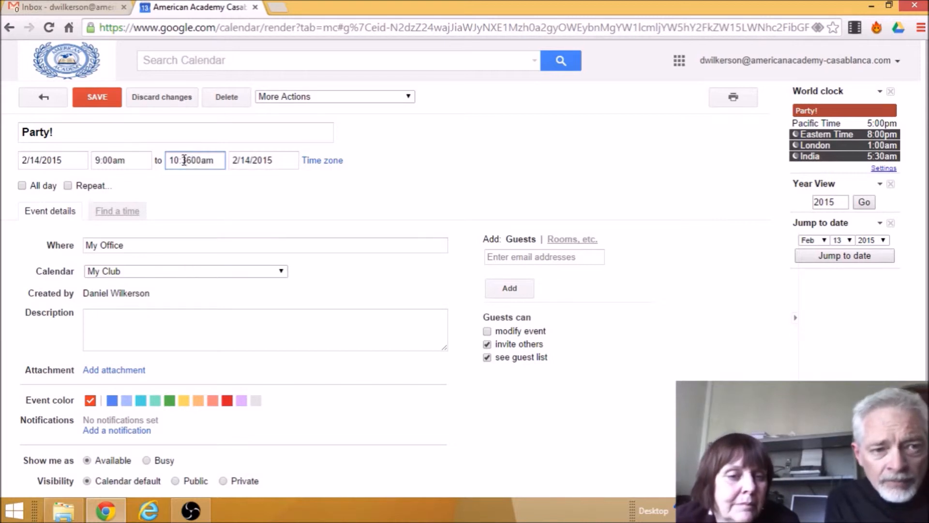
click(198, 162)
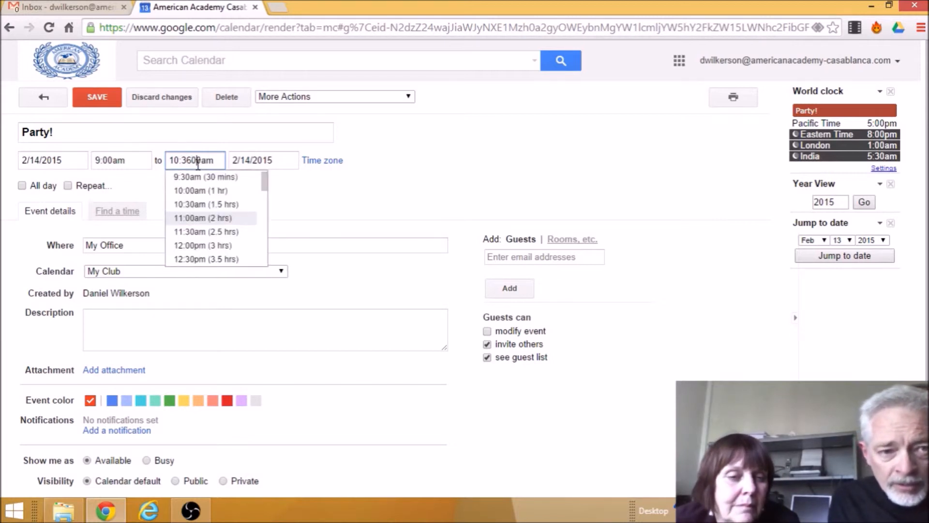
click(201, 162)
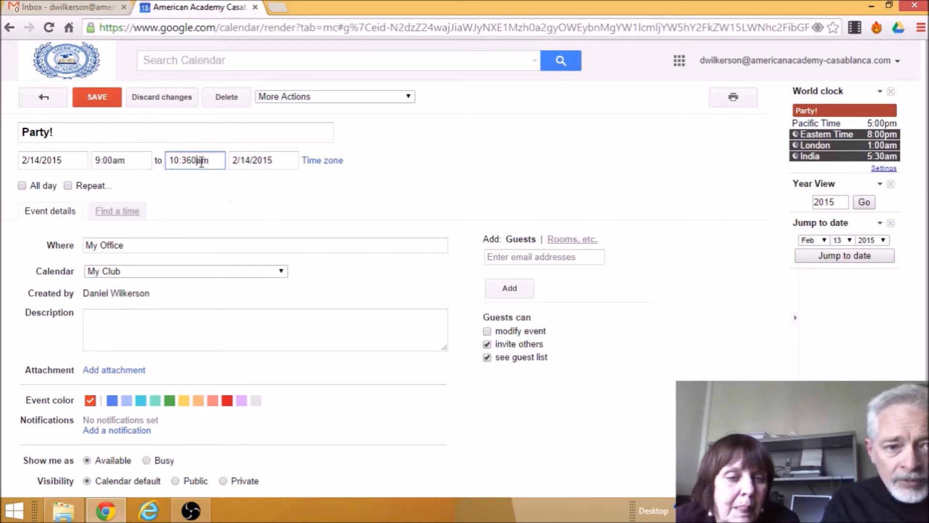
key(BackSpace)
key(BackSpace)
click(189, 183)
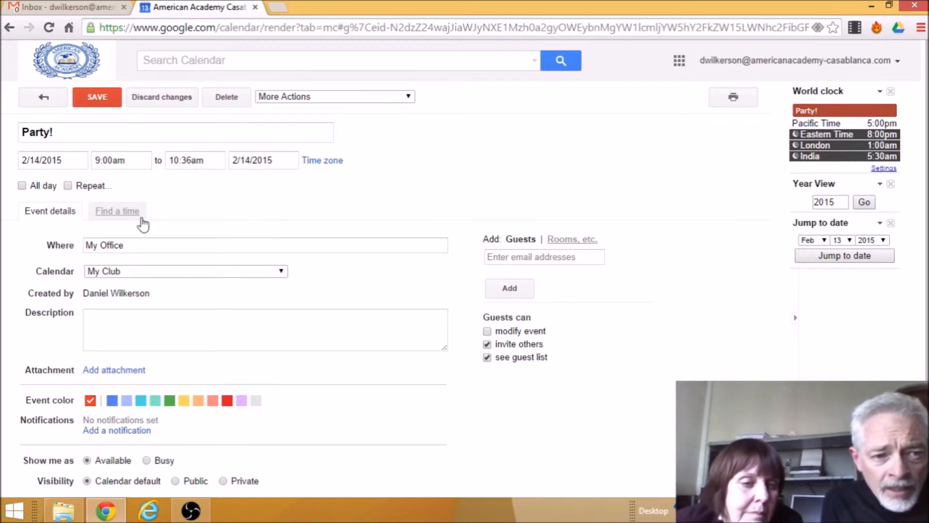
Step: Enter "Celebrate. Bring ICE!" as the description of the Party! event
click(90, 314)
text(B)
key(BackSpace)
text(Gelebrate)
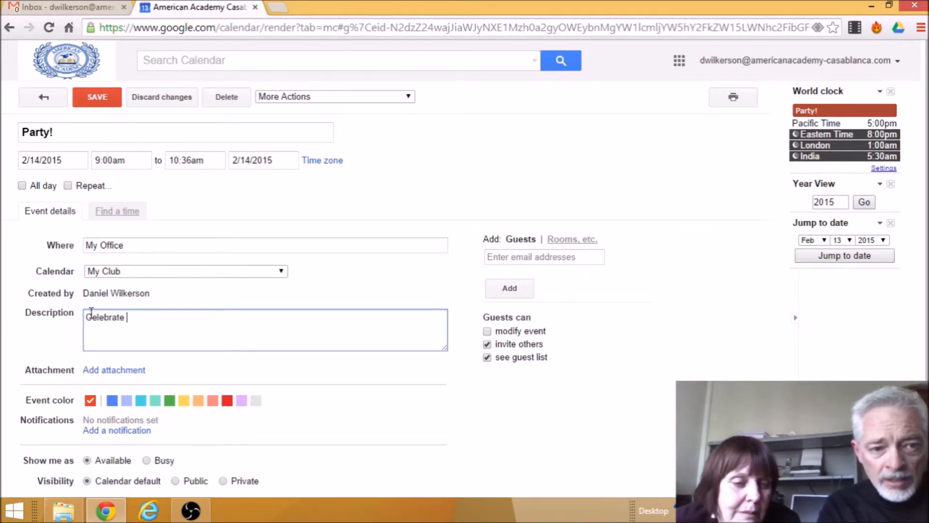
text(. Bring )
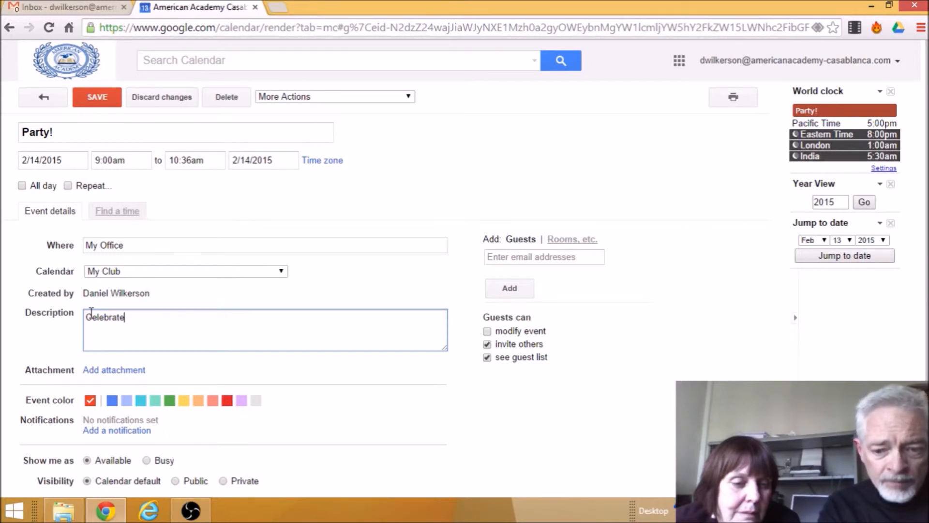
text(ICe)
key(BackSpace)
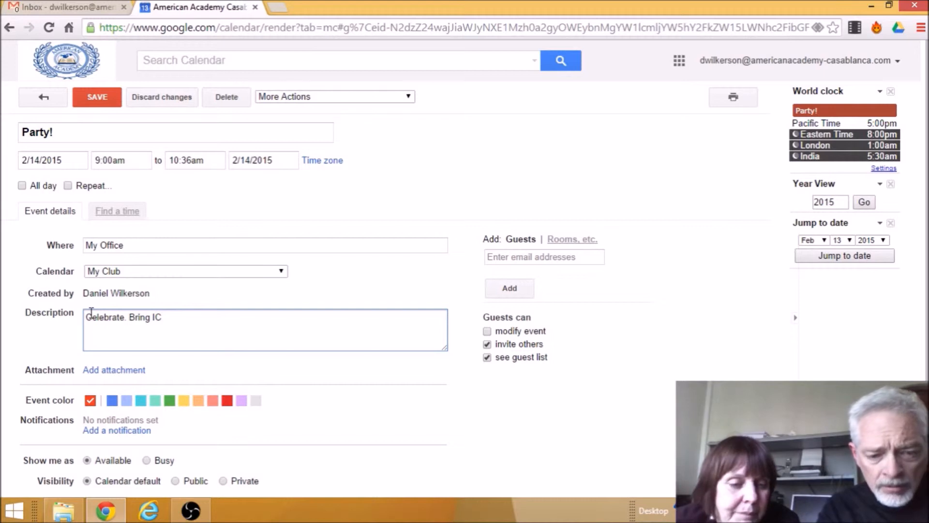
text(E!)
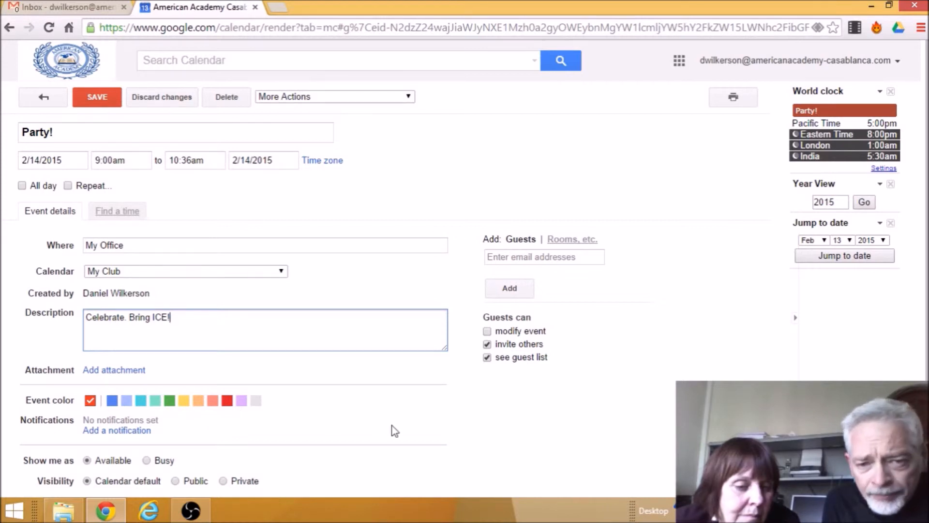
Step: Add a coworker as a guest, save the Party! event and send the invitation
click(503, 257)
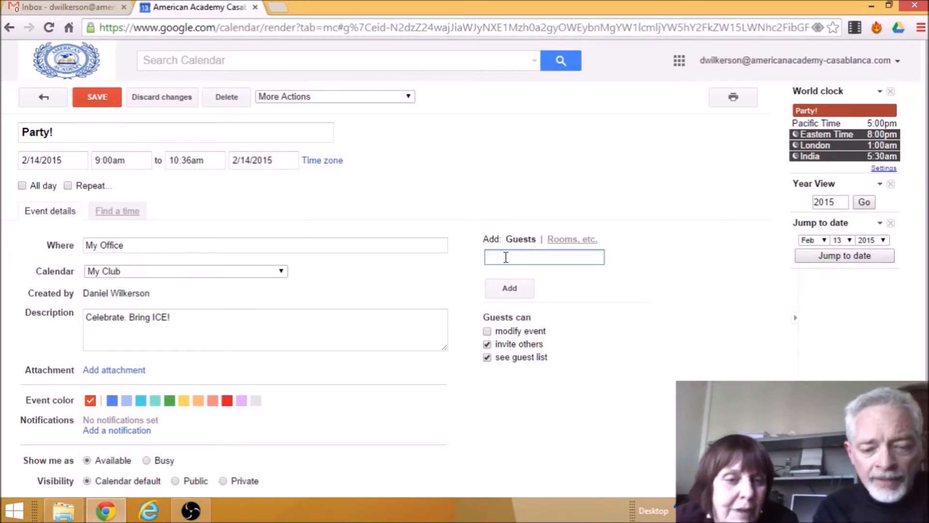
text(bar)
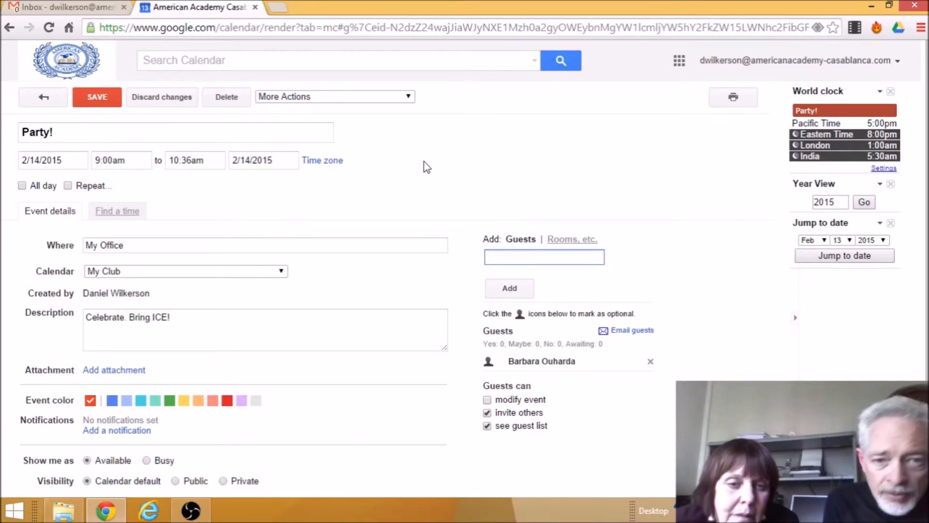
click(100, 101)
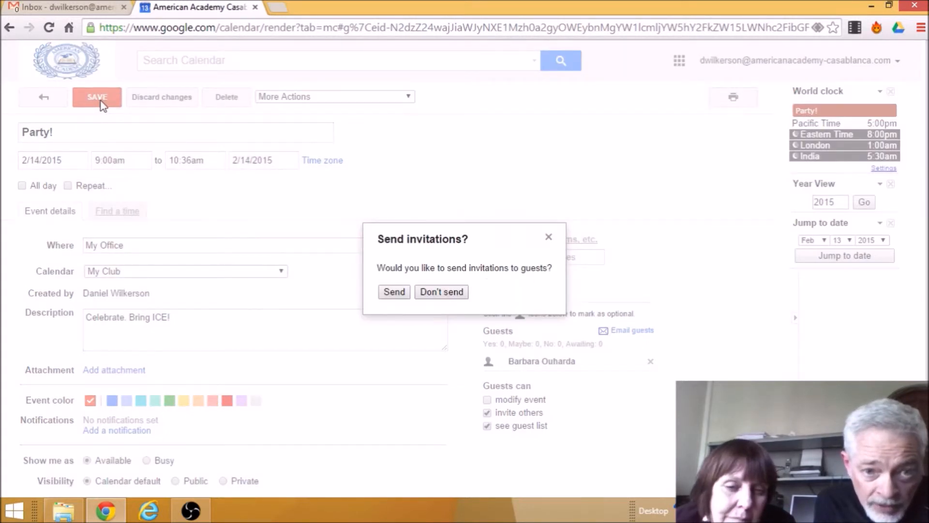
click(394, 293)
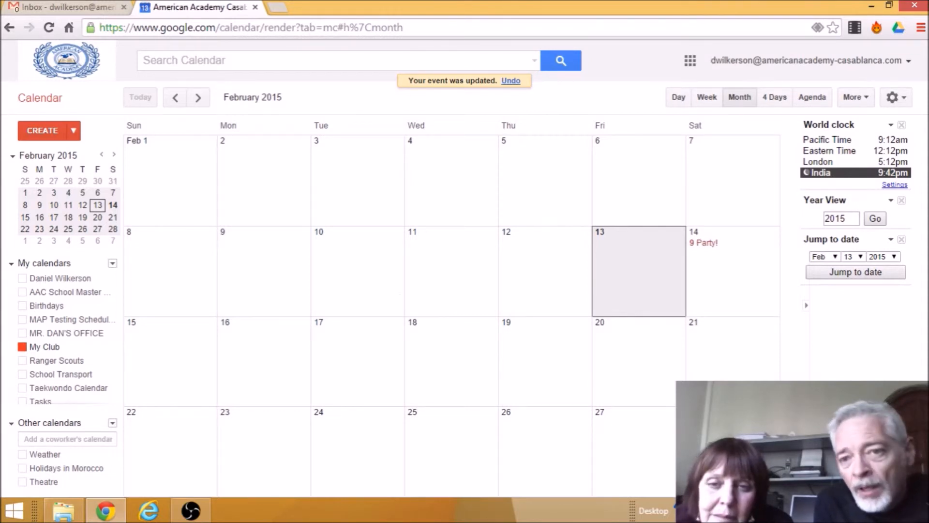
Step: Review the details summary of the Party! event on February 14
click(706, 243)
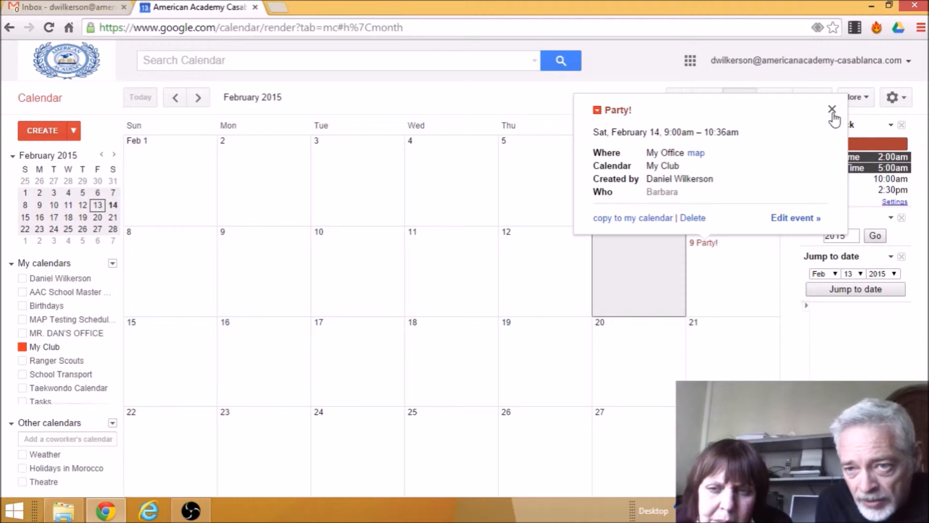
click(832, 110)
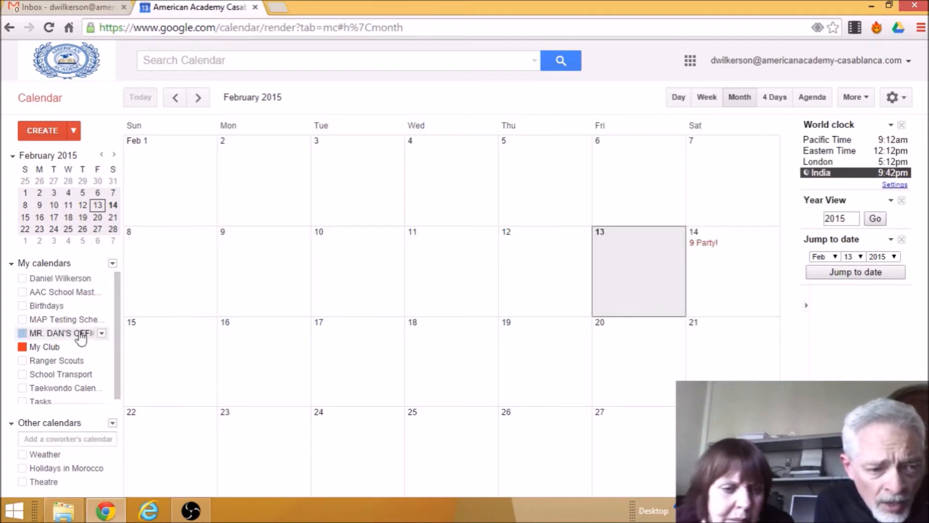
click(705, 246)
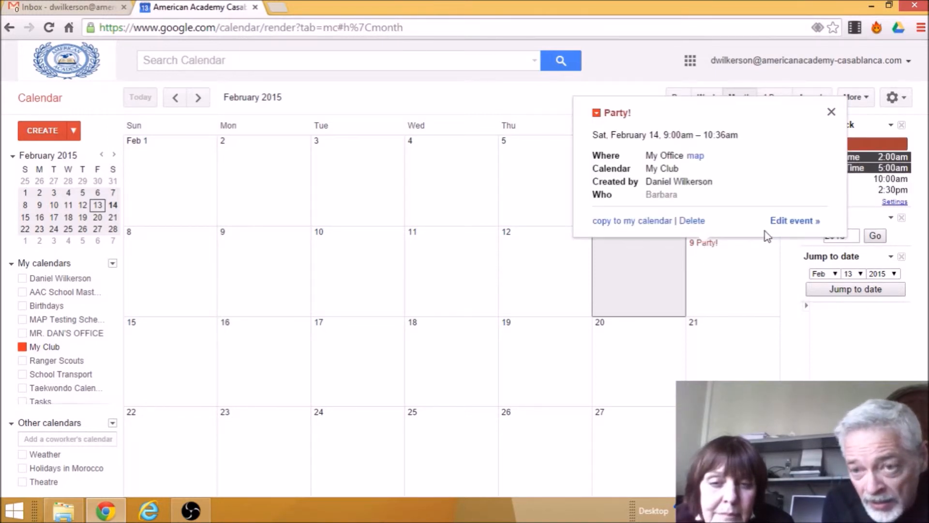
Step: Open the February 14 Party! event for editing and make it repeat weekly on Saturday
click(778, 221)
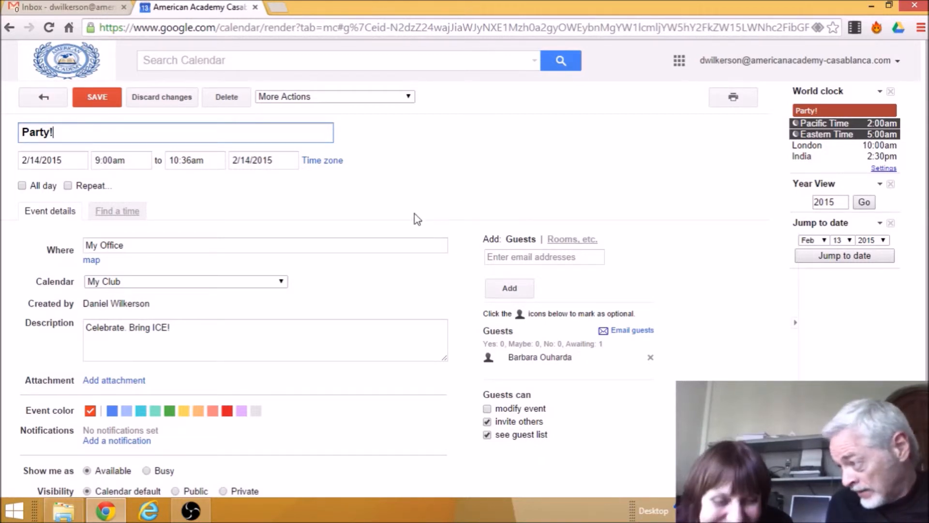
click(68, 185)
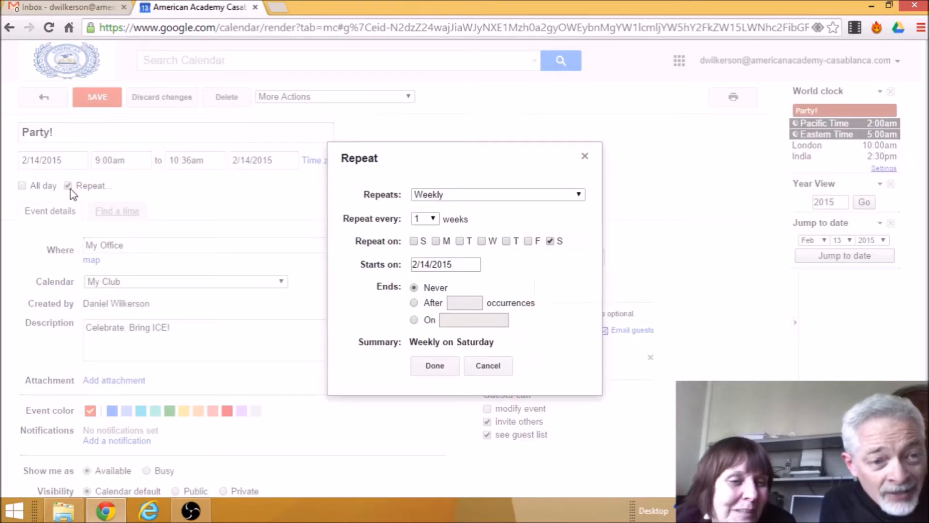
click(478, 193)
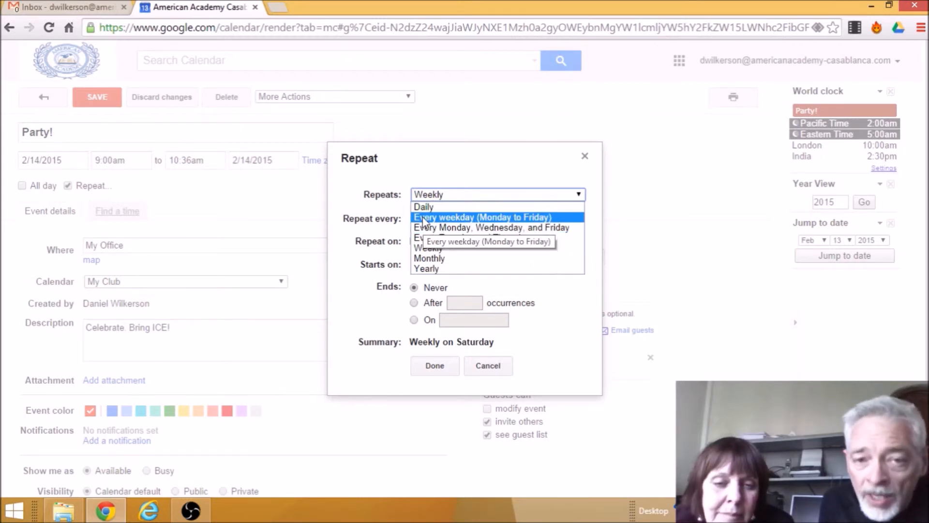
click(428, 248)
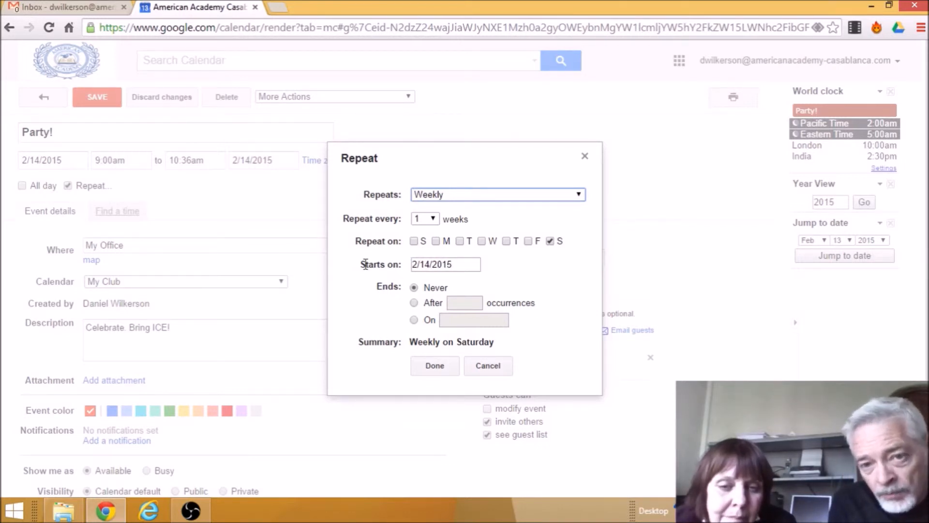
Step: End the weekly repetition on 6/6/2015 and save the Party! event, sending updates to the existing guests
click(414, 321)
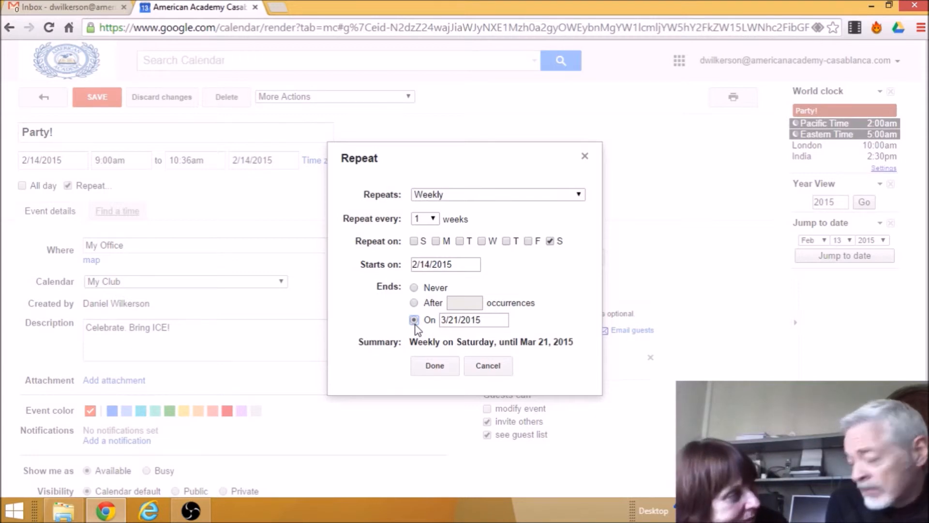
click(445, 322)
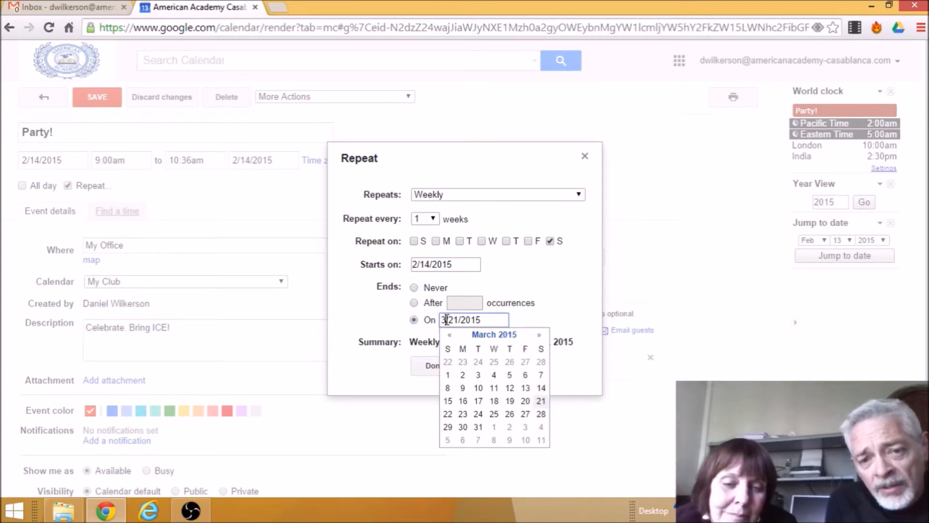
click(537, 336)
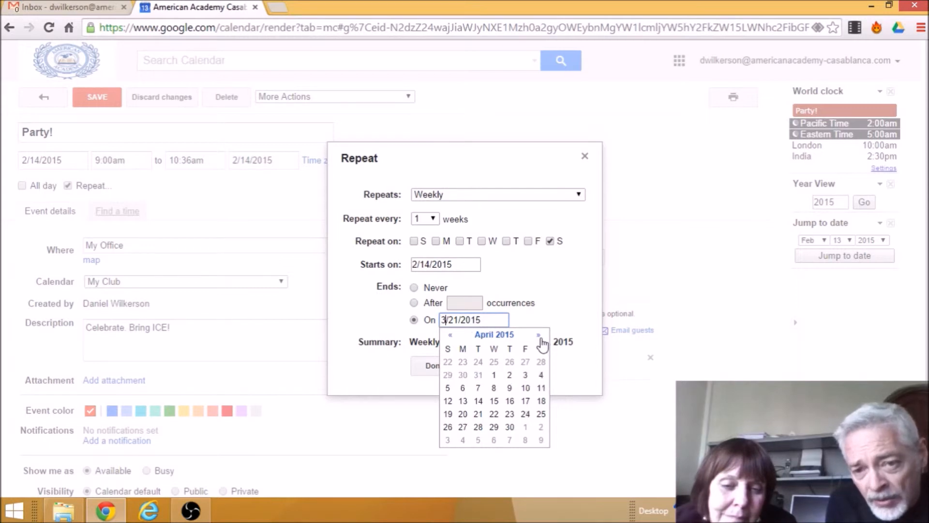
click(540, 337)
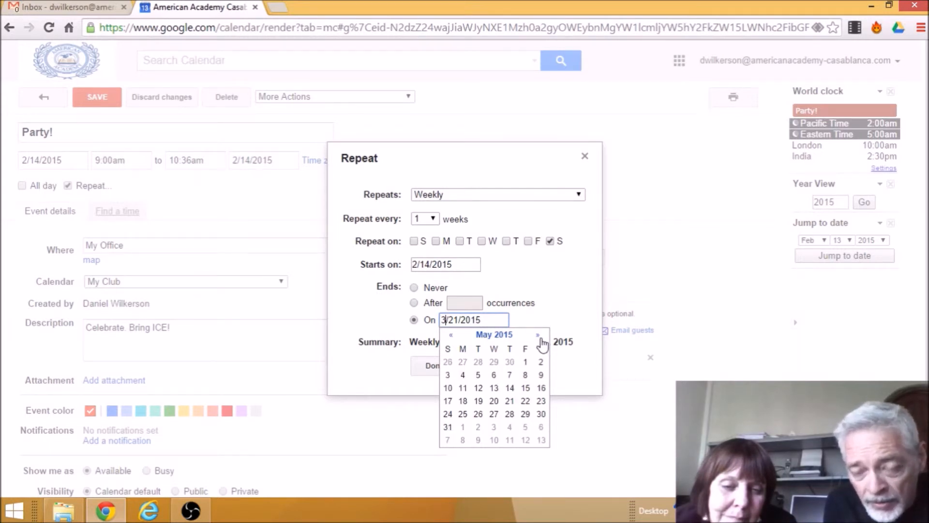
click(539, 338)
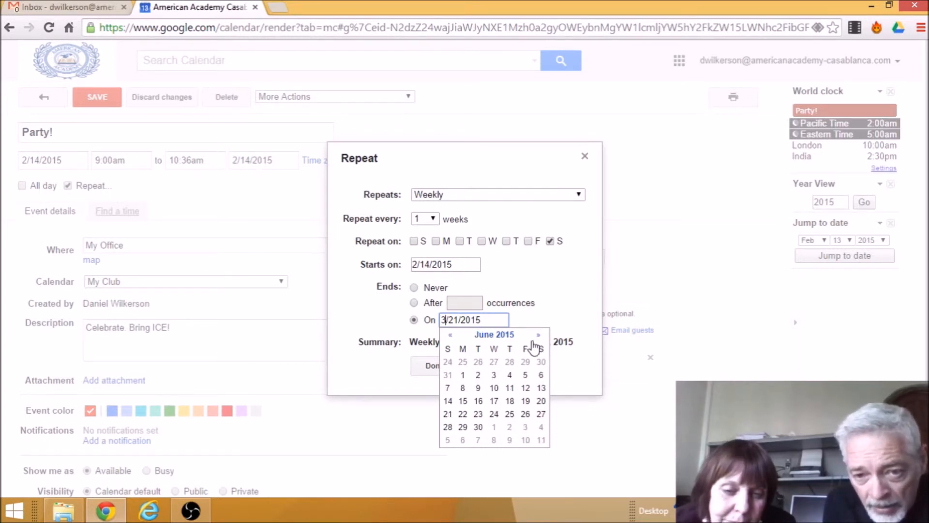
click(541, 377)
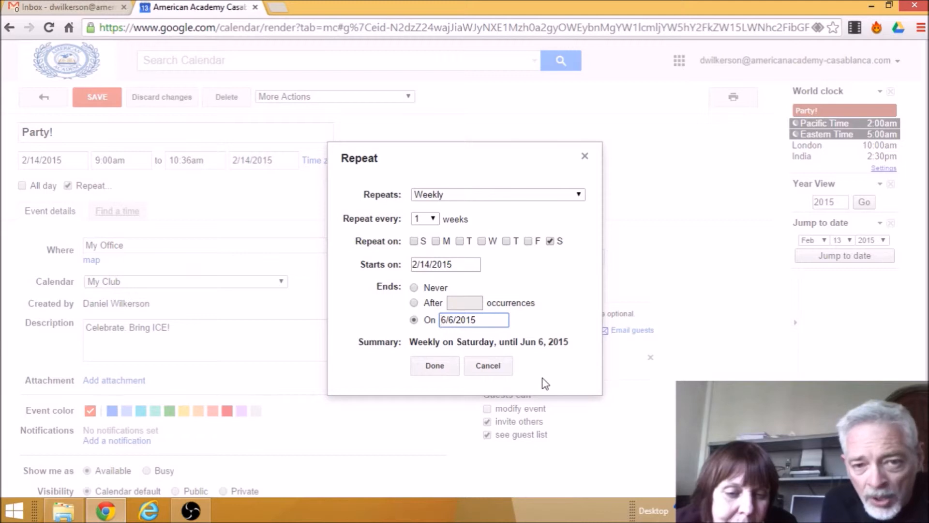
click(434, 366)
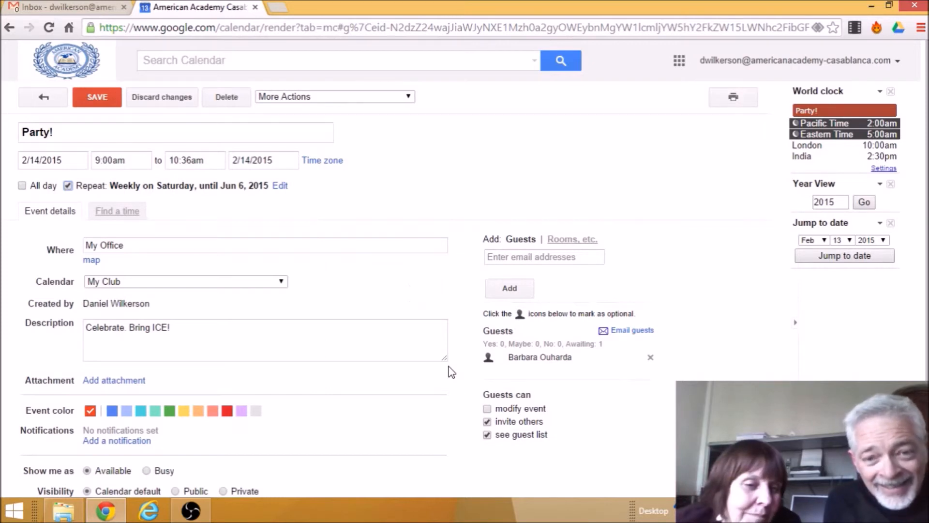
click(98, 99)
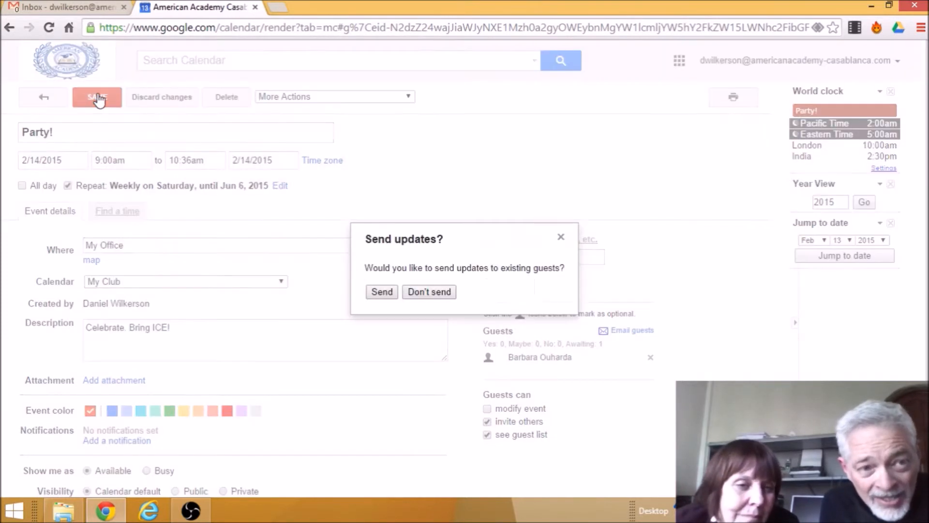
click(383, 297)
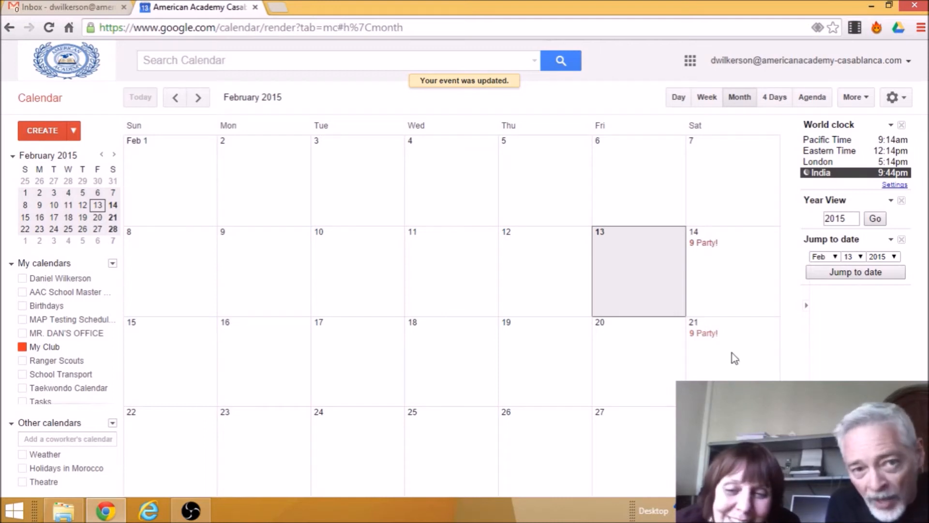
Step: Open the February 21 Party! event for editing and change its description to "Celebrate. Bring chips"
click(708, 334)
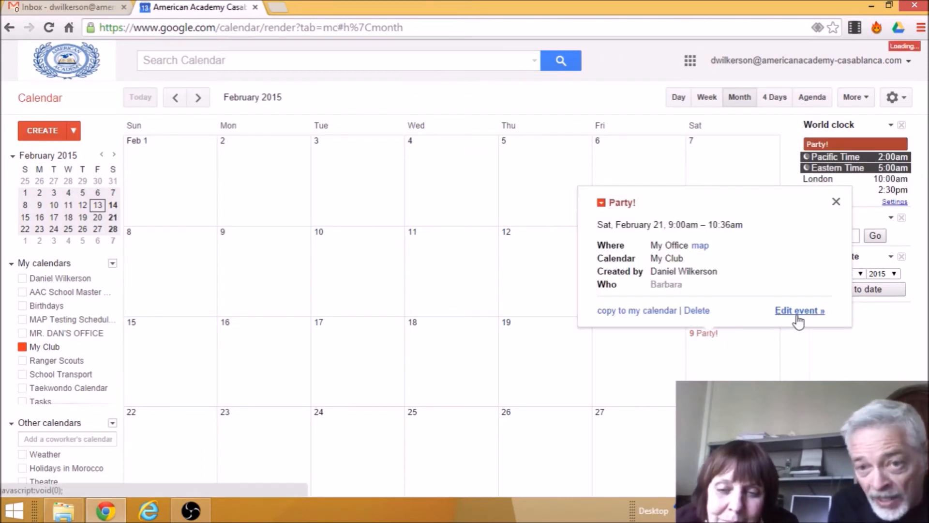
click(797, 315)
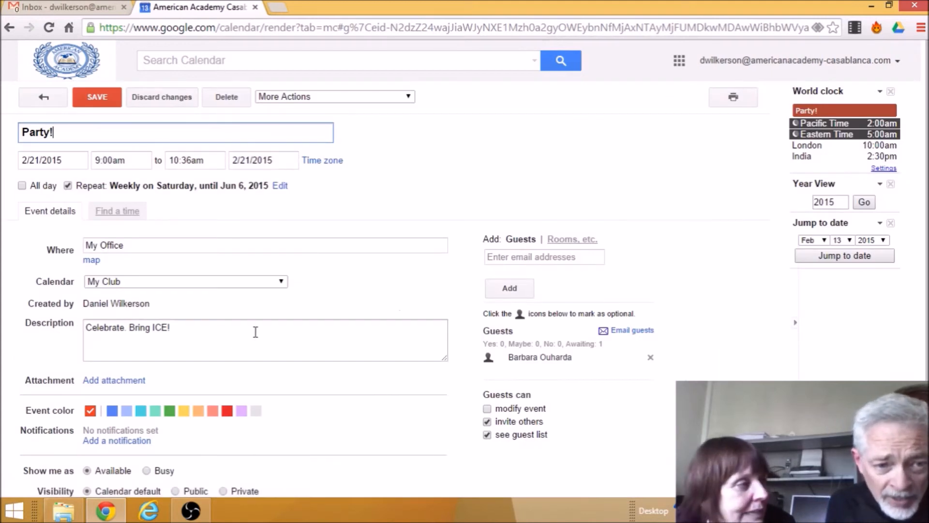
double_click(162, 329)
key(BackSpace)
text(chips)
Step: Save the description change for only the February 21 event and send updates to the existing guests
click(78, 92)
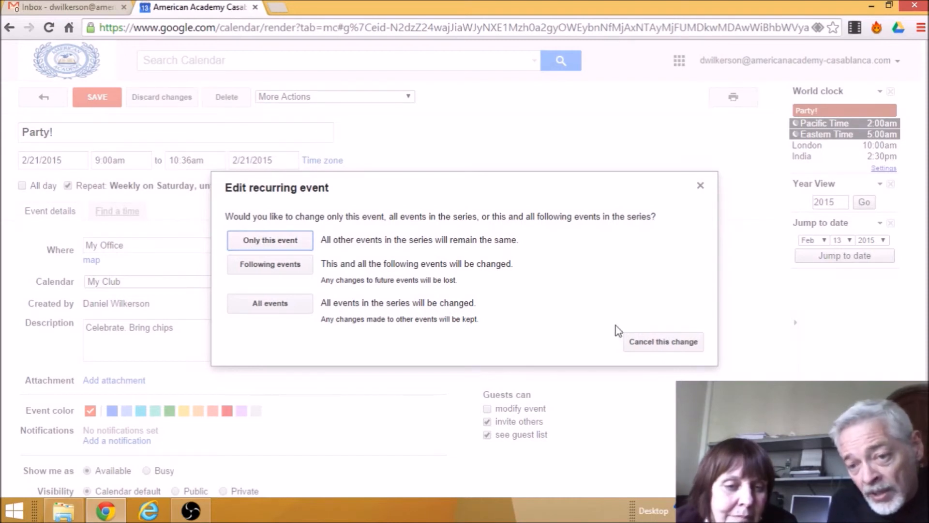
click(275, 241)
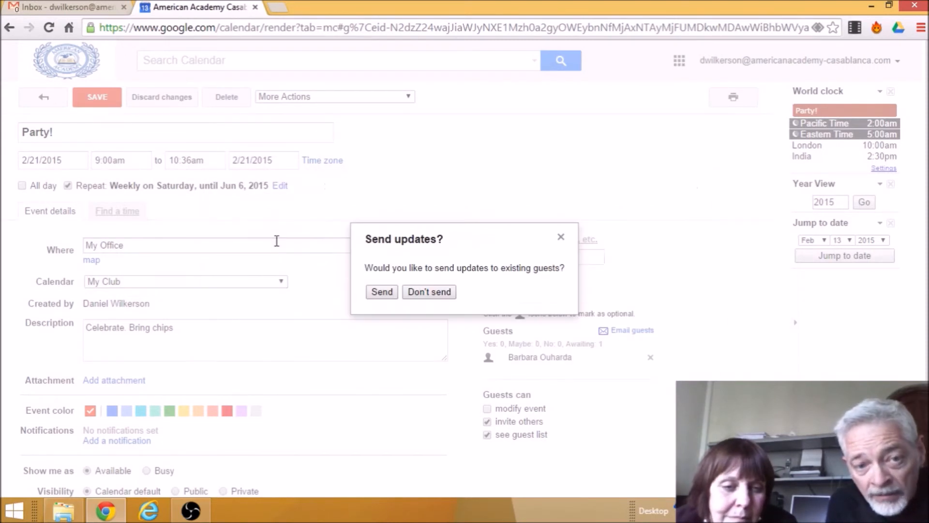
click(382, 293)
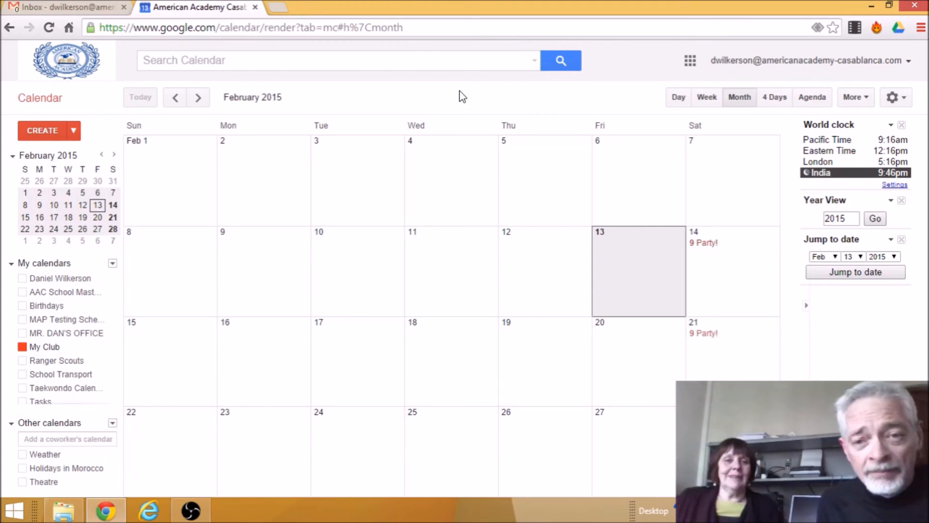
click(191, 511)
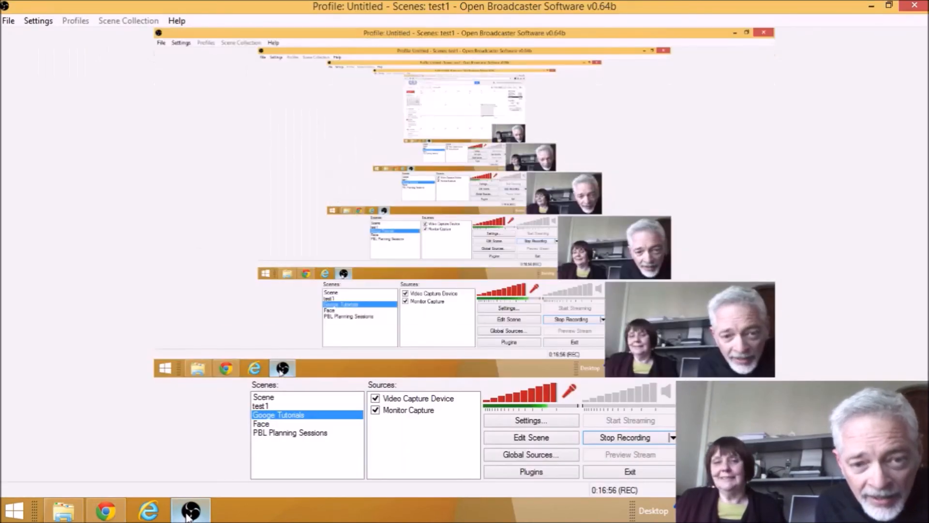